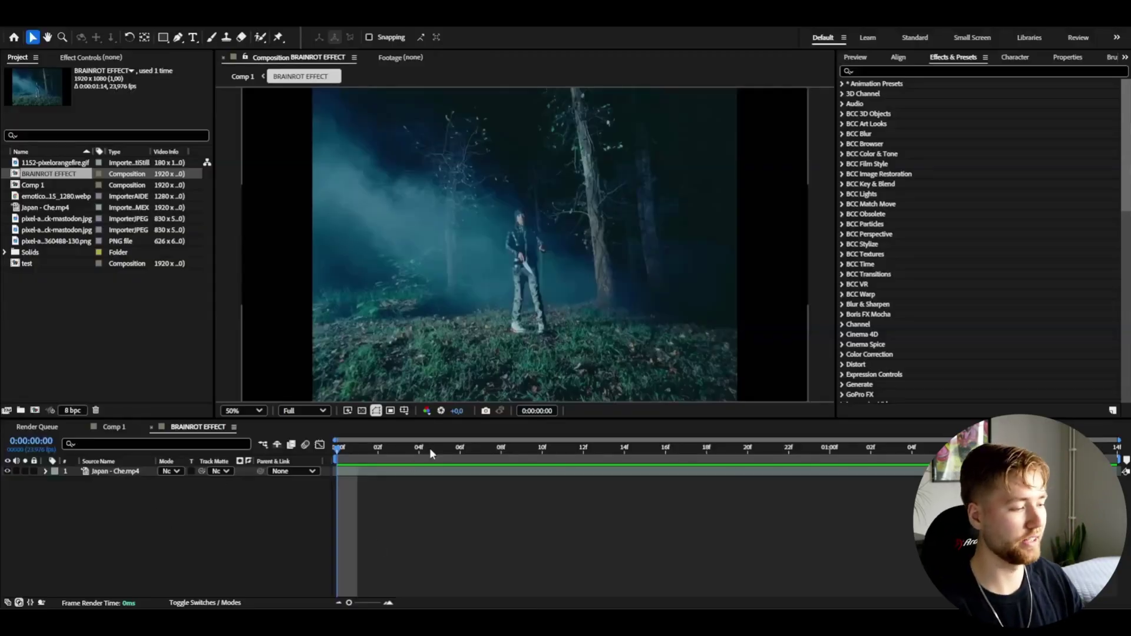
# - Preview the Japan - Che.mp4 clip from the first frame, and add a new adjustment layer above it
pyautogui.moveTo(429, 447); pyautogui.dragTo(330, 444)
pyautogui.click(131, 473)
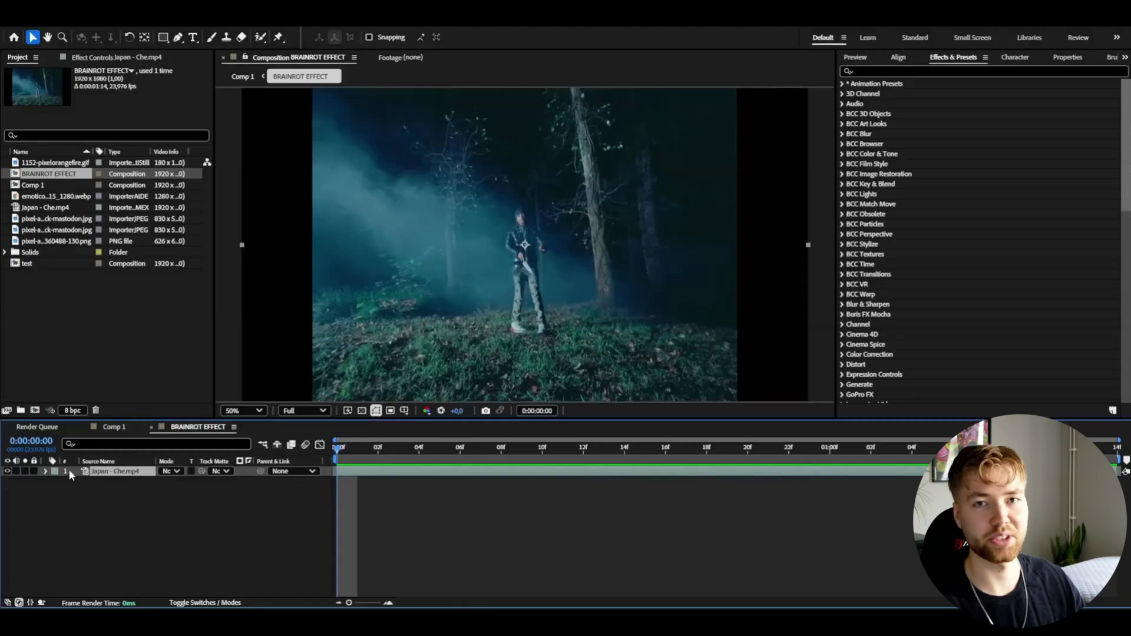
pyautogui.press('space')
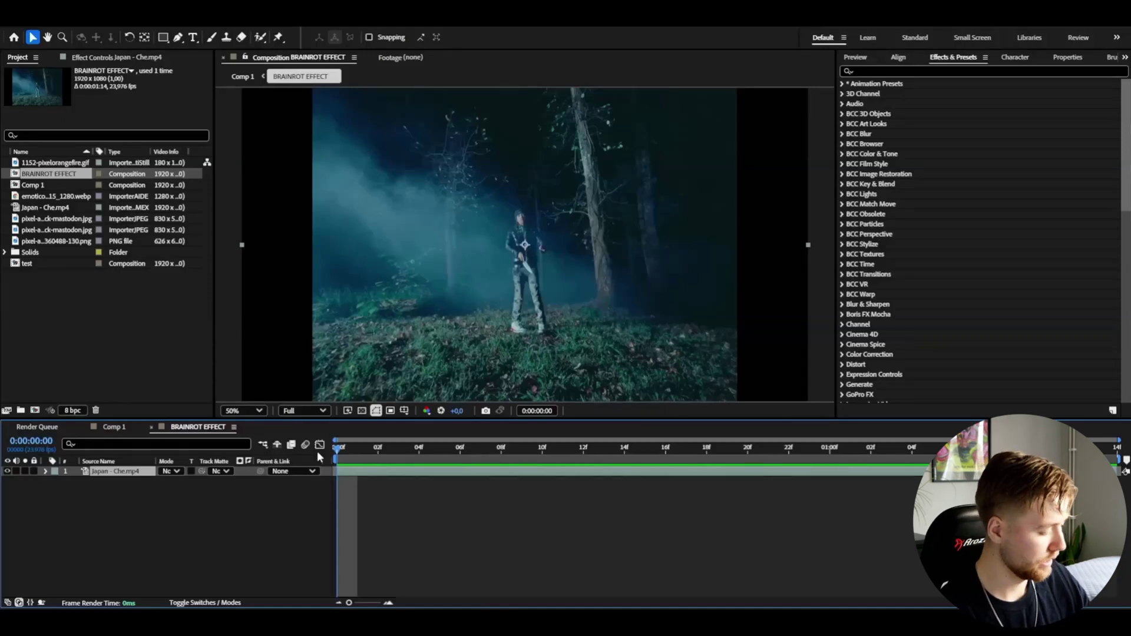
pyautogui.click(196, 518)
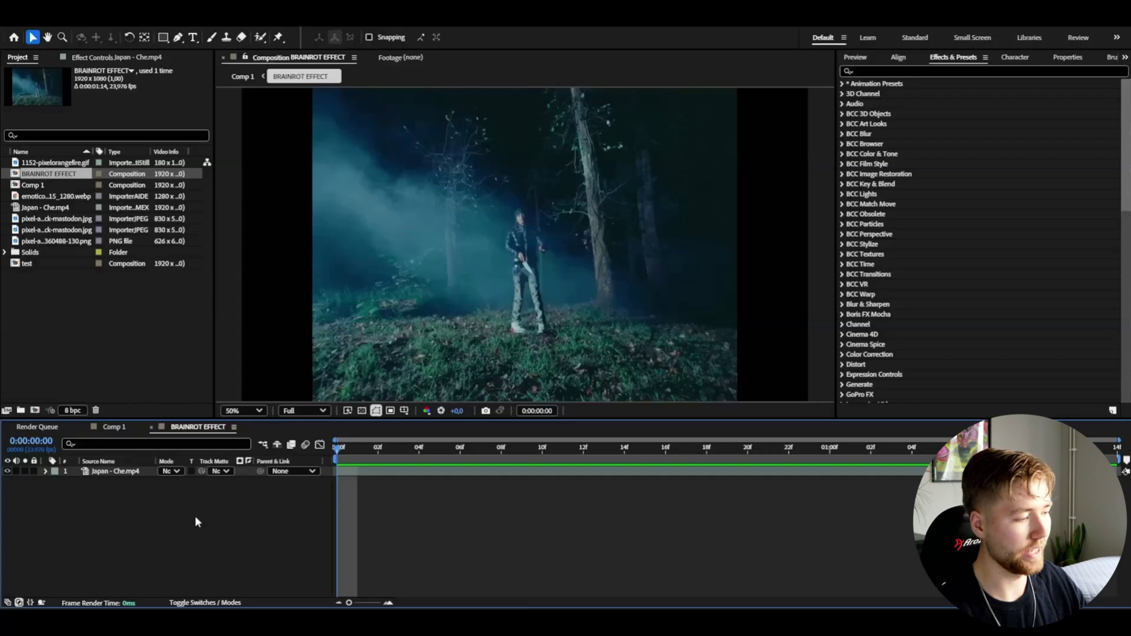
pyautogui.hotkey('ctrl', 'alt', 'y')
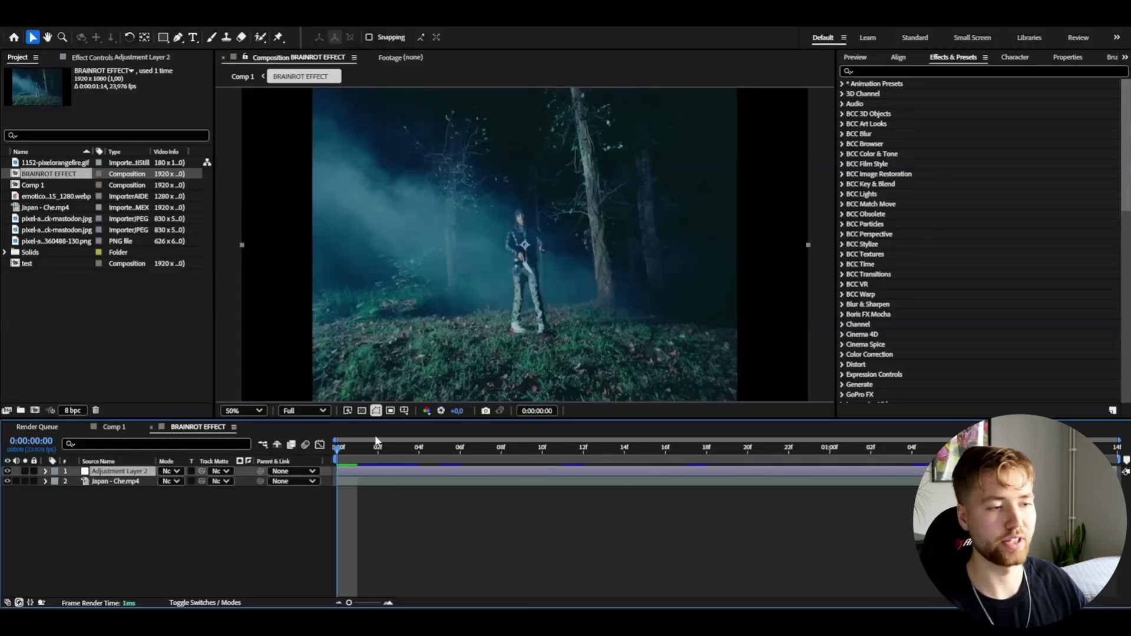
# - Apply the Sharpen effect to the adjustment layer with a Sharpen Amount of 1000 and check it at frame 5
pyautogui.hotkey('ctrl', 'space')
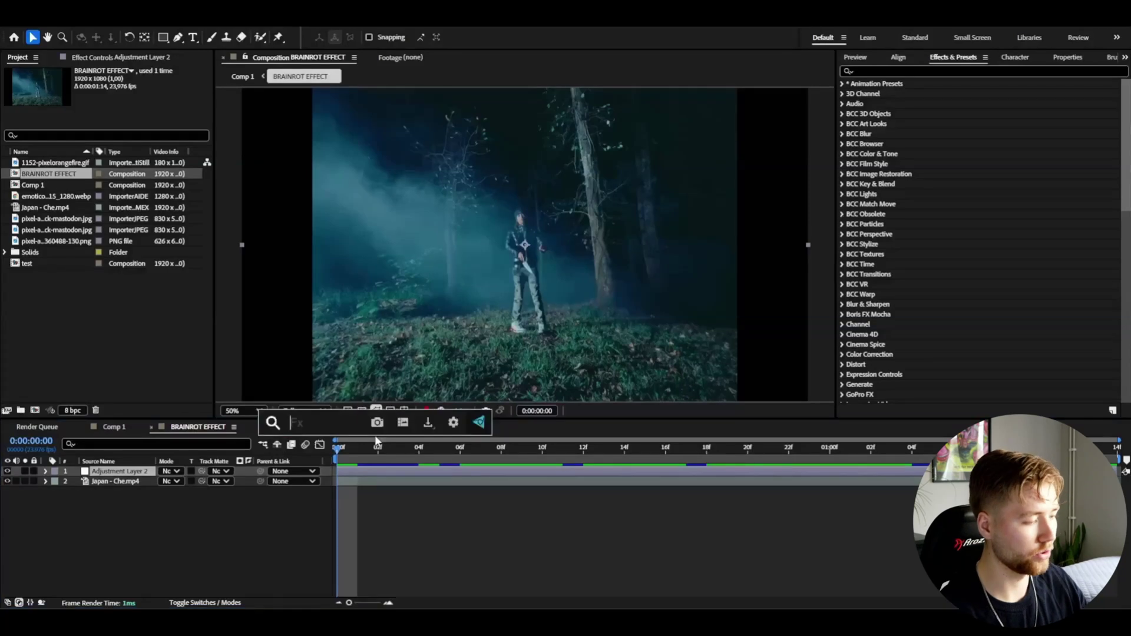
pyautogui.write('shar')
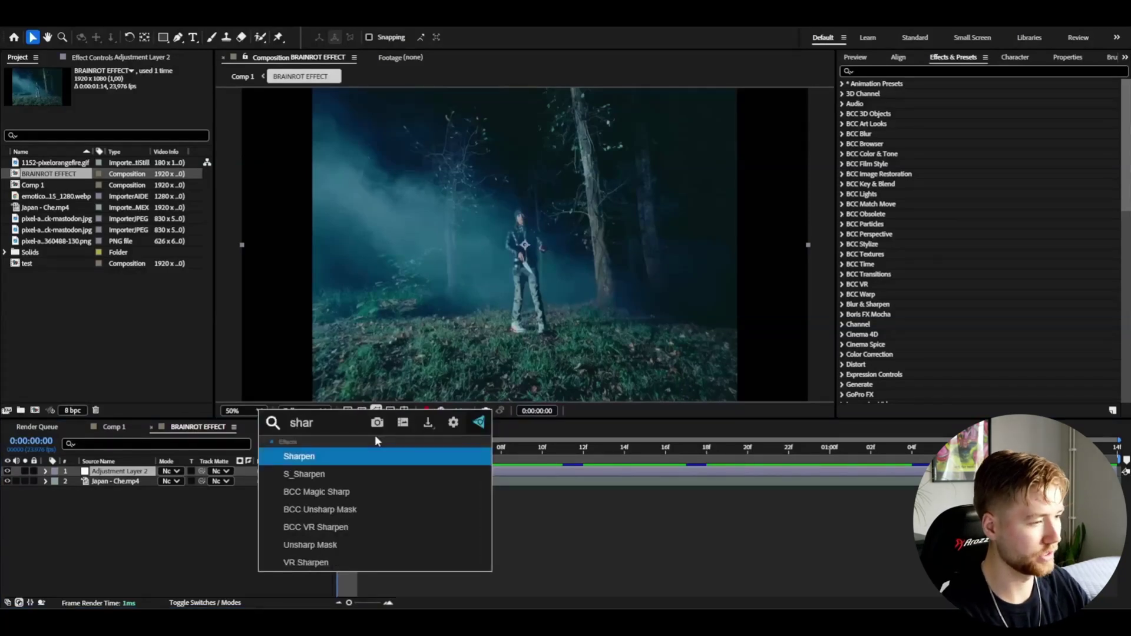
pyautogui.press('Return')
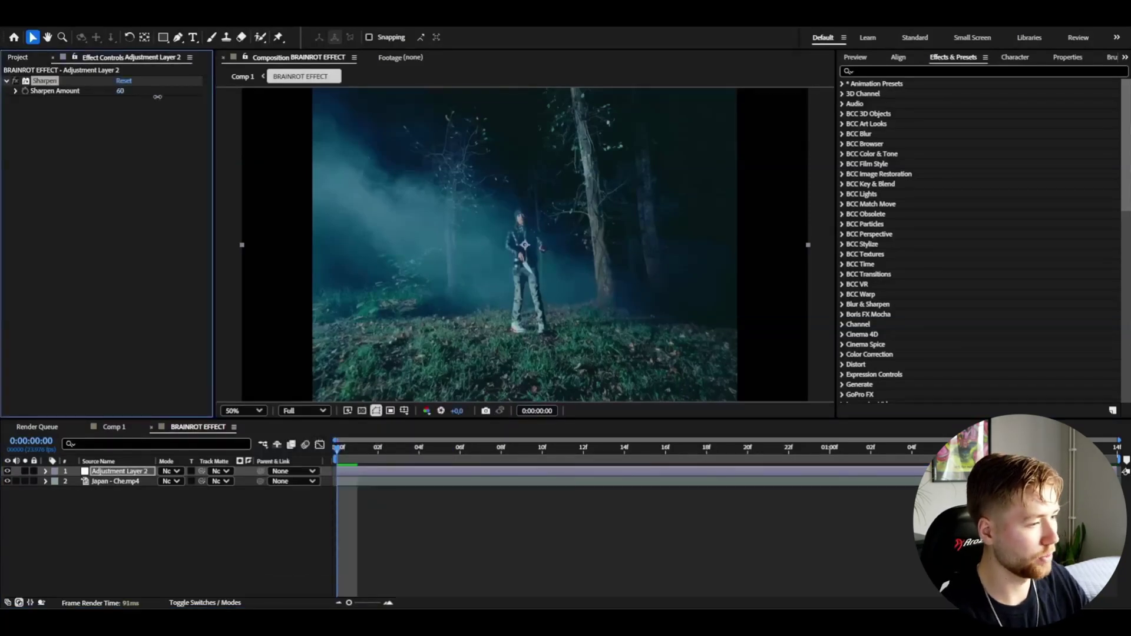
pyautogui.moveTo(157, 97); pyautogui.dragTo(231, 101)
pyautogui.moveTo(349, 104); pyautogui.dragTo(743, 127)
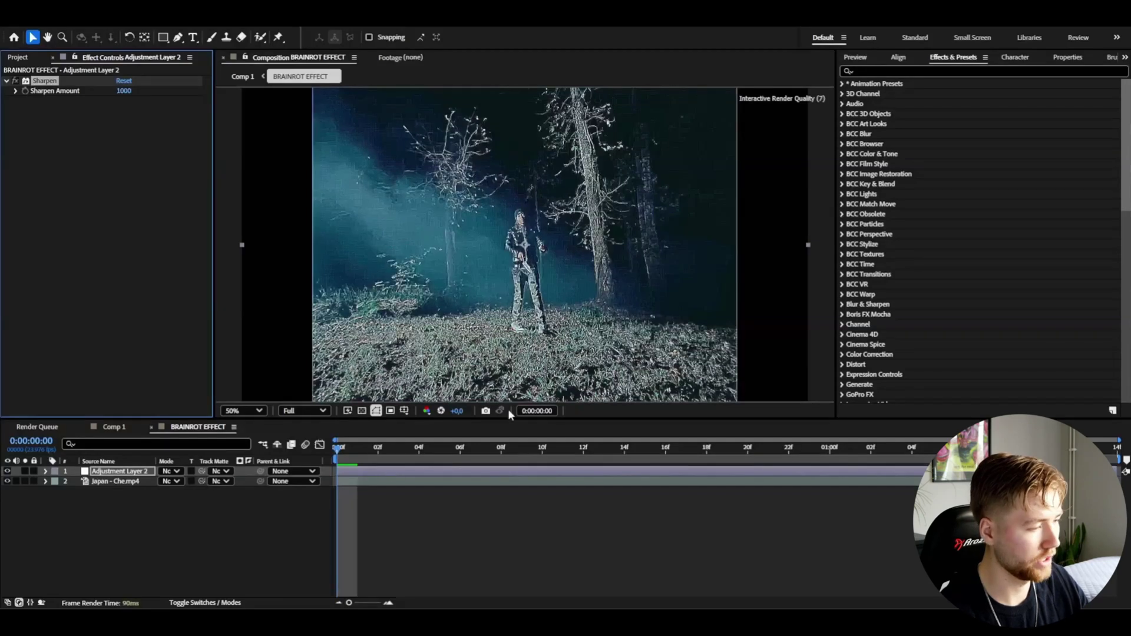
pyautogui.moveTo(363, 451); pyautogui.dragTo(440, 449)
pyautogui.scroll(1, 529, 252)
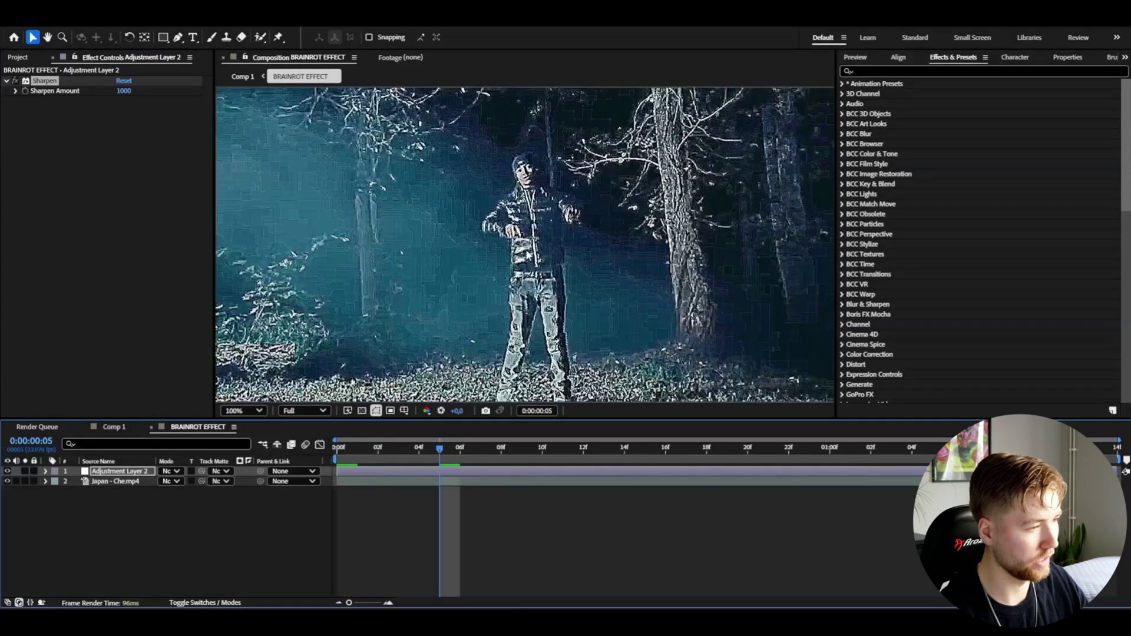
pyautogui.scroll(-2, 528, 255)
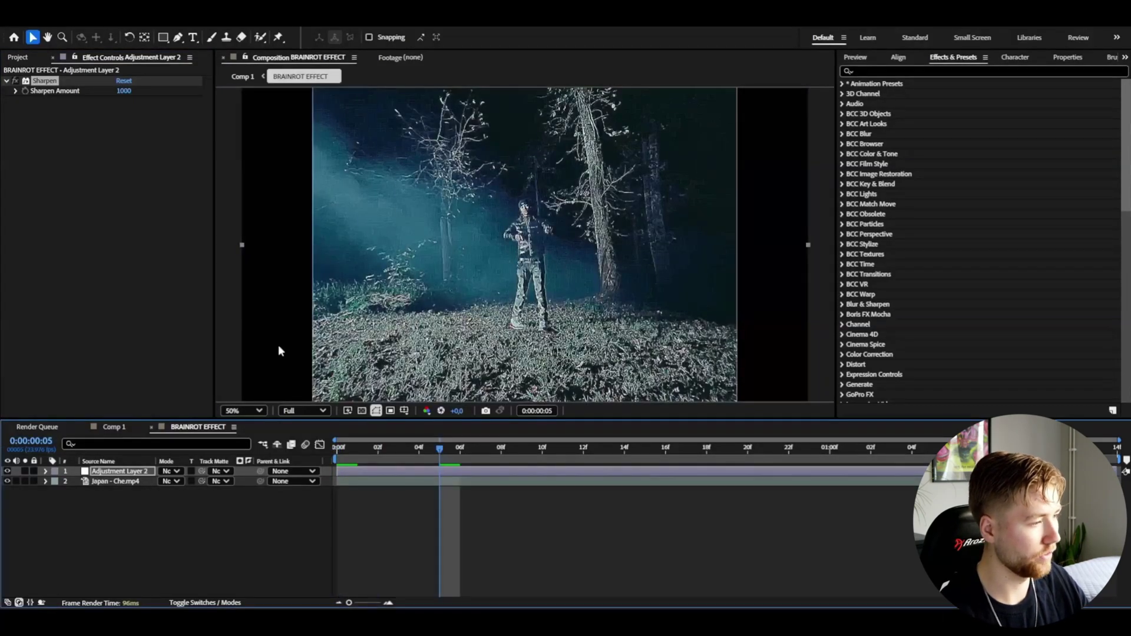
# - Add Posterize Time to the adjustment layer with a frame rate of 8 and play the result from the start
pyautogui.hotkey('ctrl', 'space')
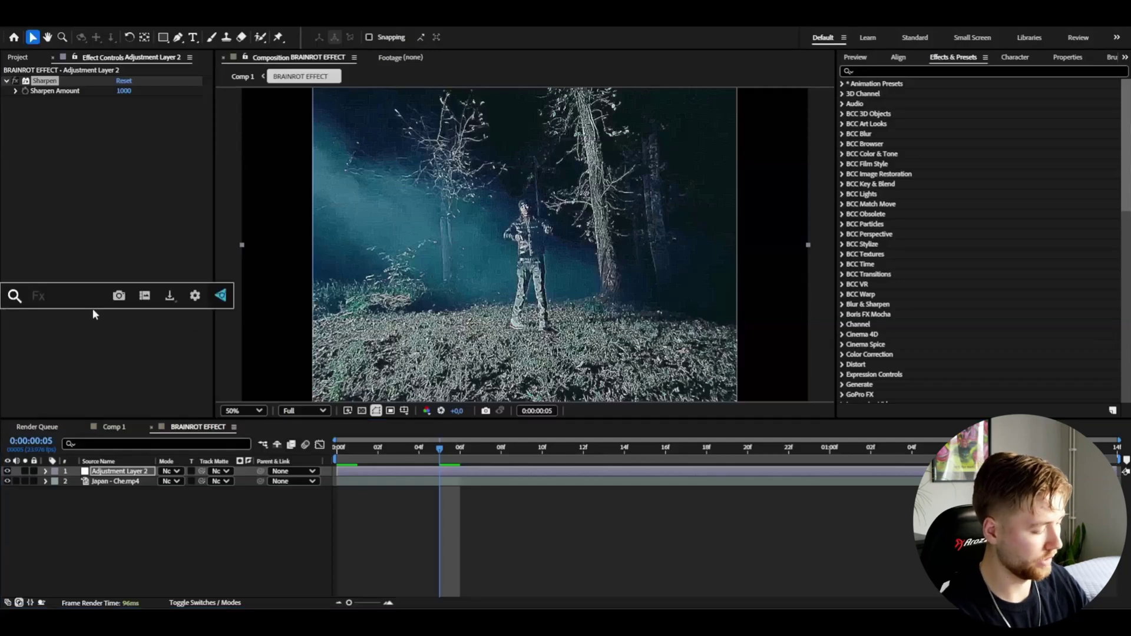
pyautogui.write('pos')
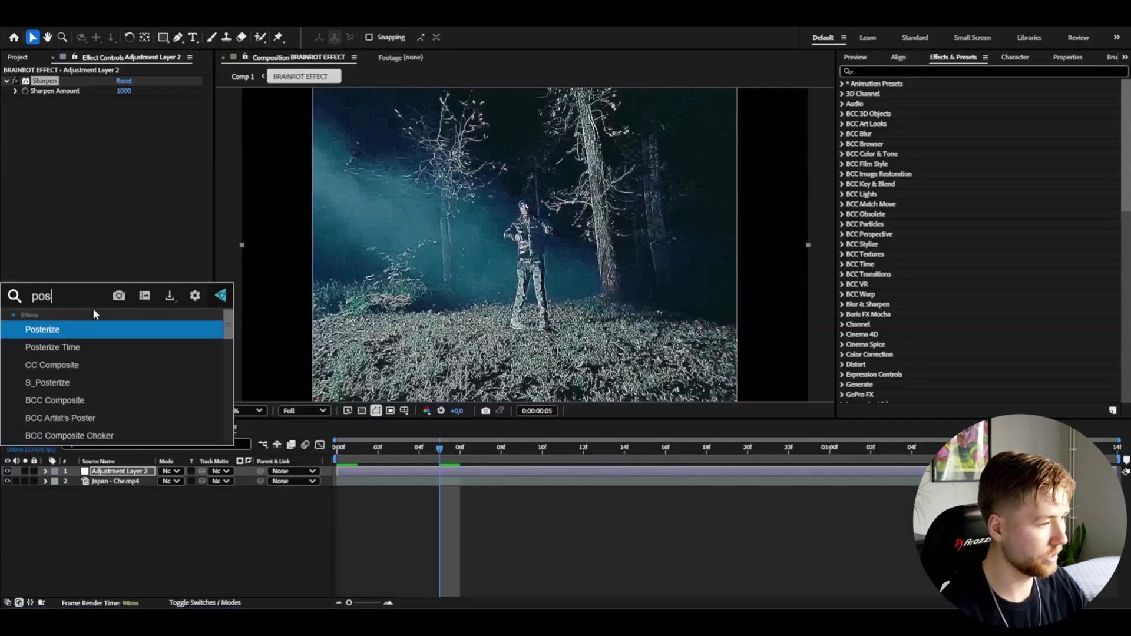
pyautogui.click(52, 347)
pyautogui.click(125, 111)
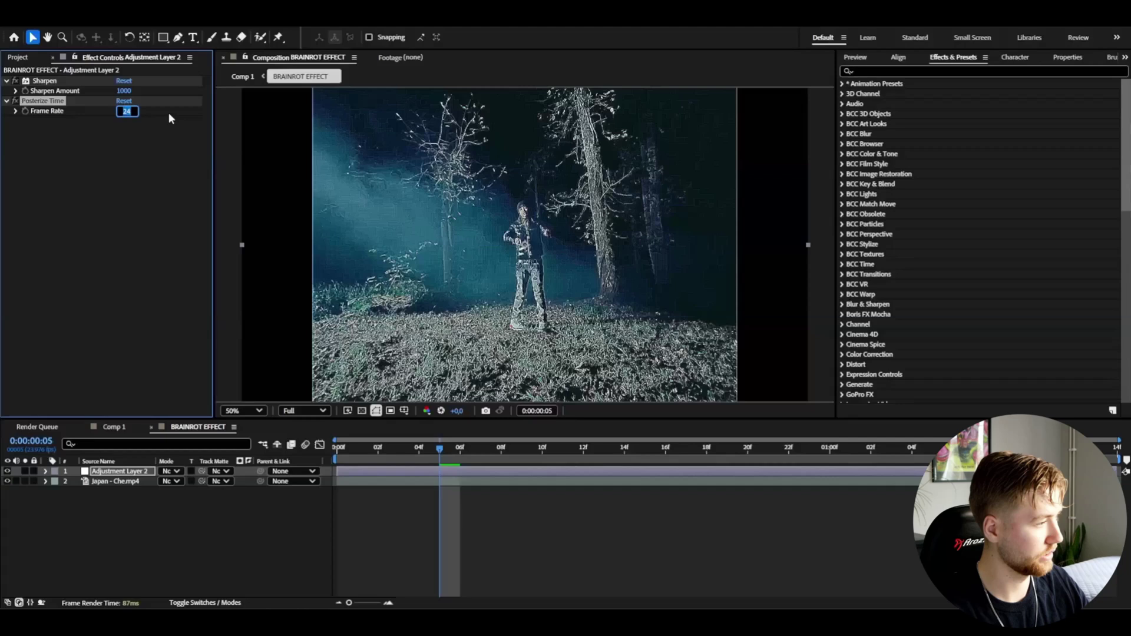
pyautogui.write('8')
pyautogui.press('Return')
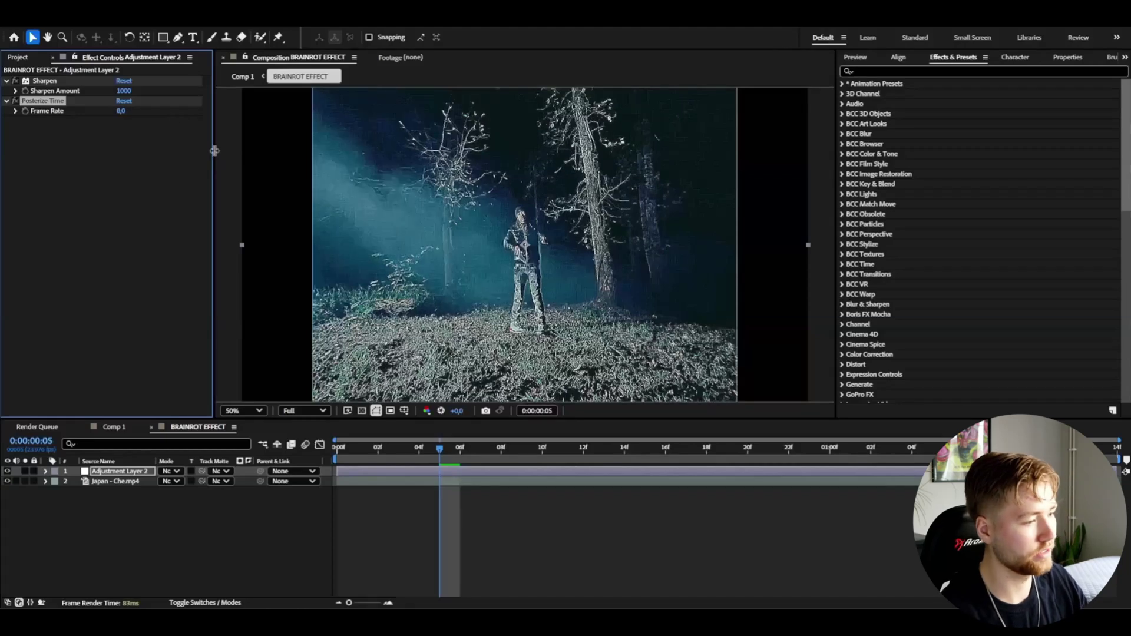
pyautogui.click(336, 449)
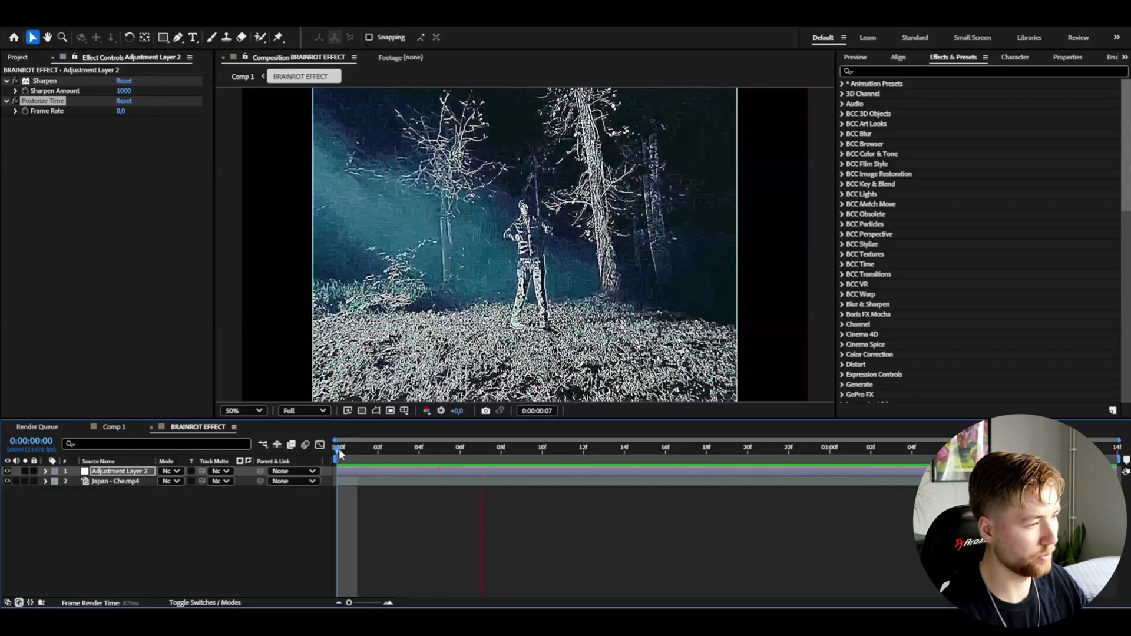
pyautogui.press('space')
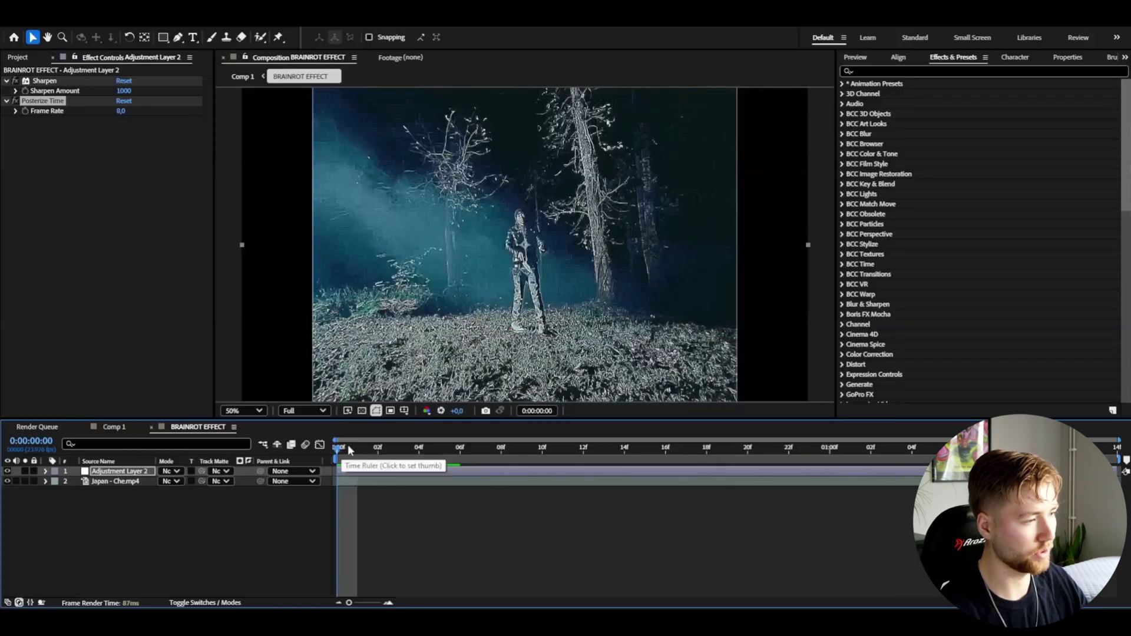
# - Add the Mosaic effect above Sharpen on the adjustment layer and set its Horizontal Blocks to 500
pyautogui.hotkey('ctrl', 'space')
pyautogui.write('mosa')
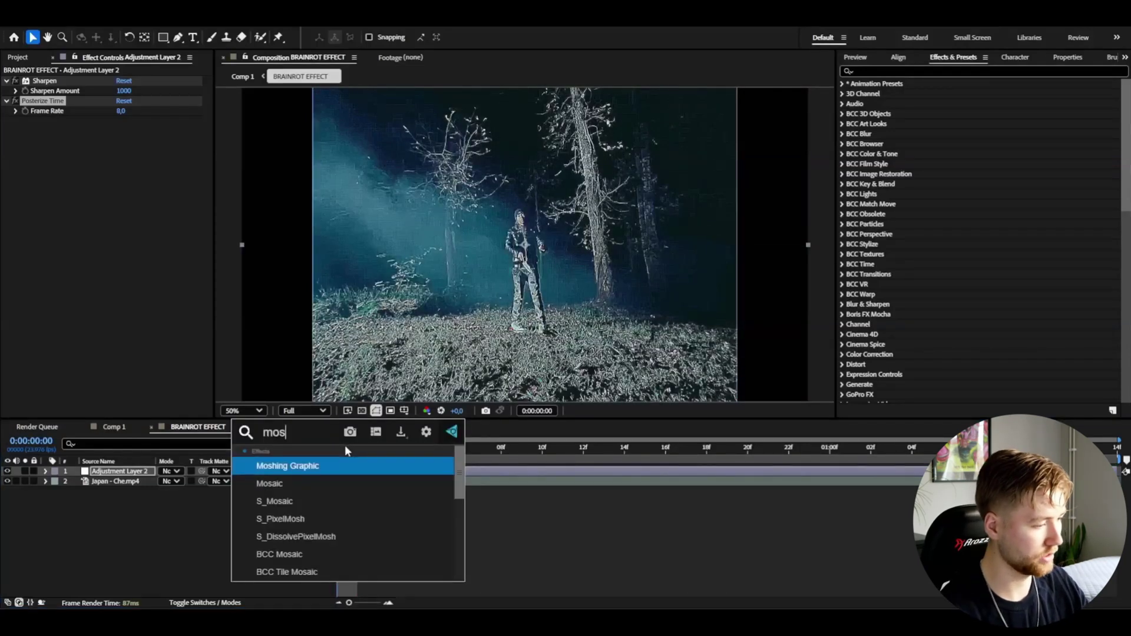
pyautogui.press('Down')
pyautogui.press('Return')
pyautogui.moveTo(30, 118); pyautogui.dragTo(50, 82)
pyautogui.click(119, 92)
pyautogui.write('5')
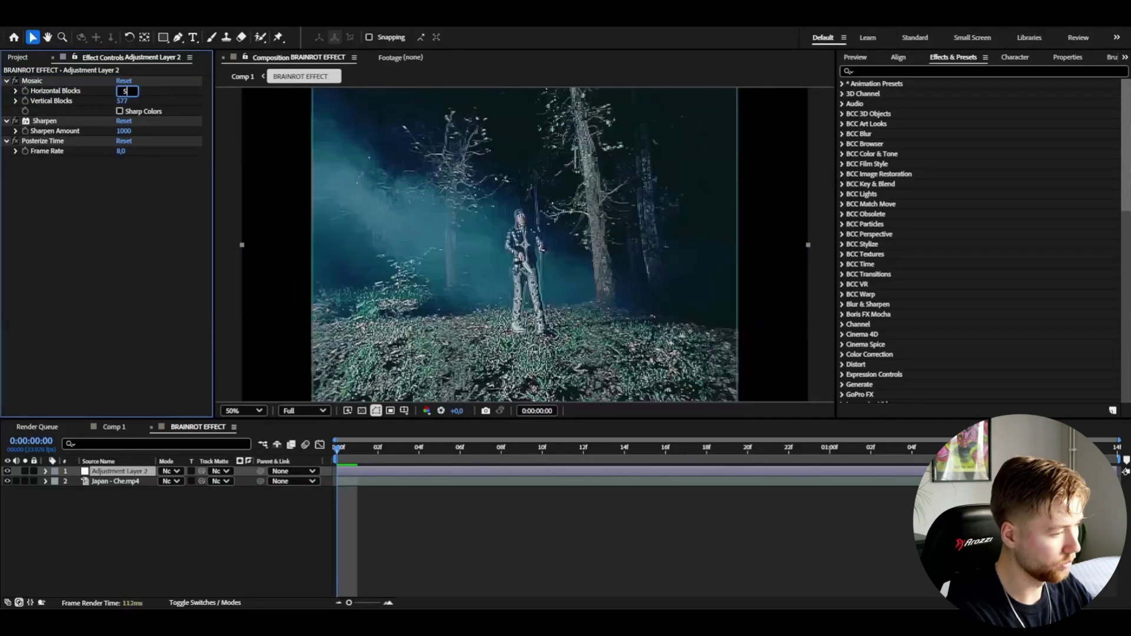
pyautogui.write('00')
pyautogui.press('Return')
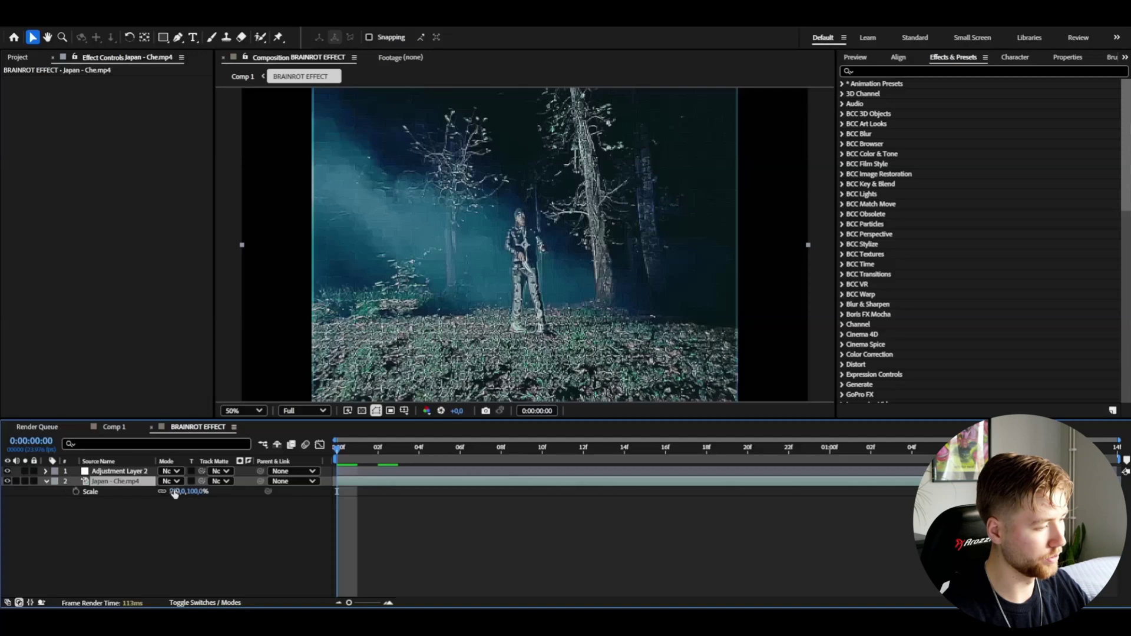
# - Scale the Japan - Che.mp4 layer to 148% so it fills the frame, and preview it
pyautogui.moveTo(175, 492); pyautogui.dragTo(198, 490)
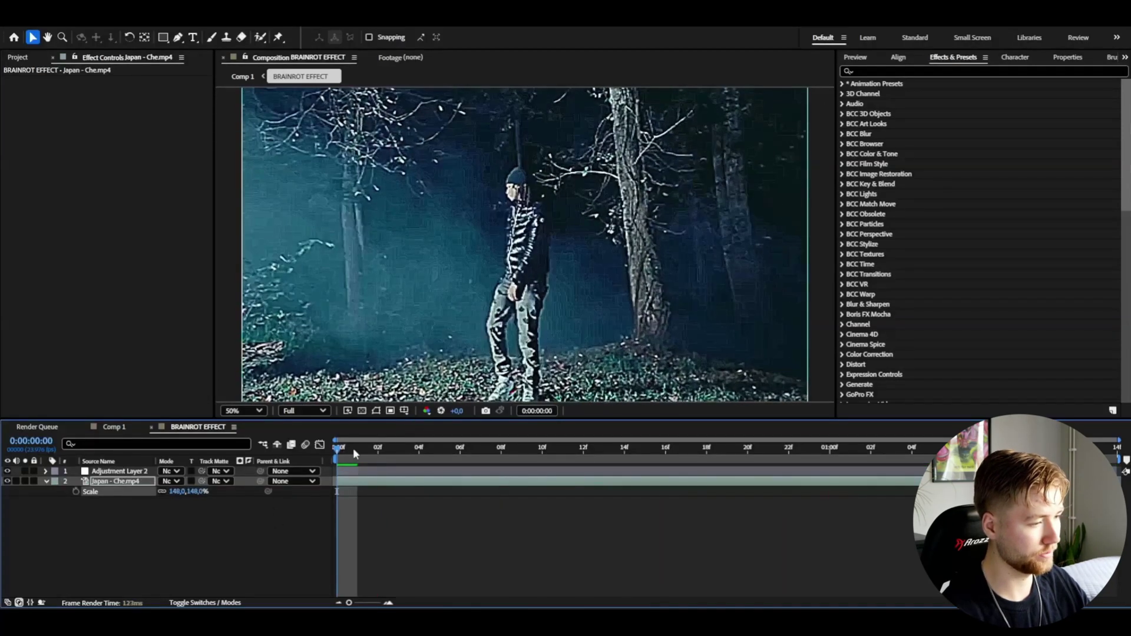
pyautogui.press('space')
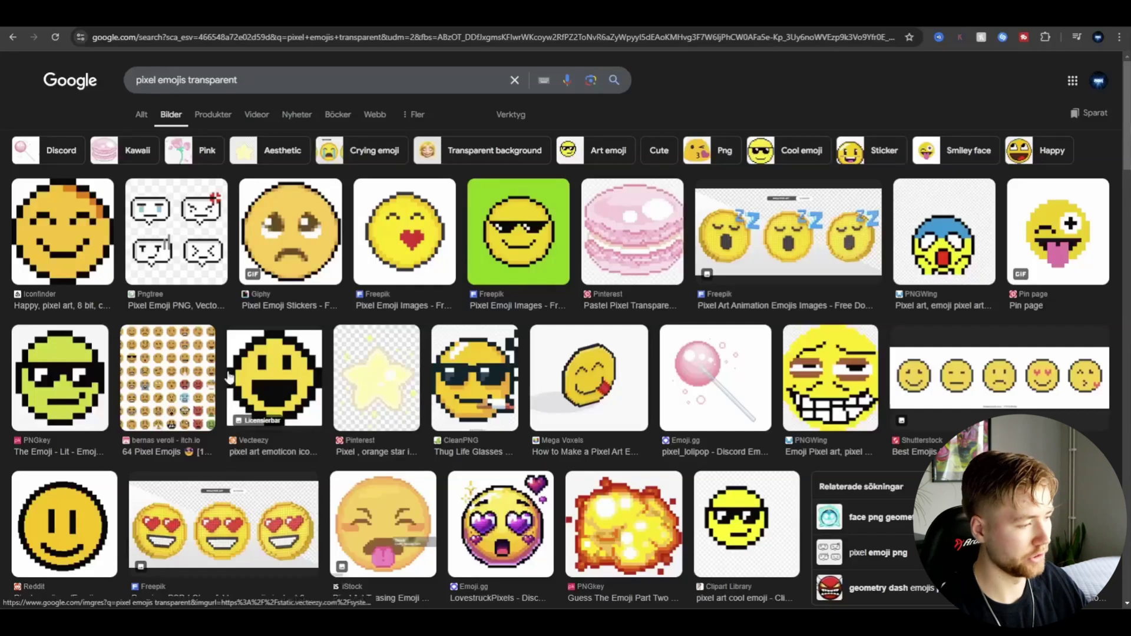
# - Browse the browser's Google image results for transparent pixel emojis
pyautogui.scroll(-4, 436, 285)
pyautogui.scroll(-1, 436, 285)
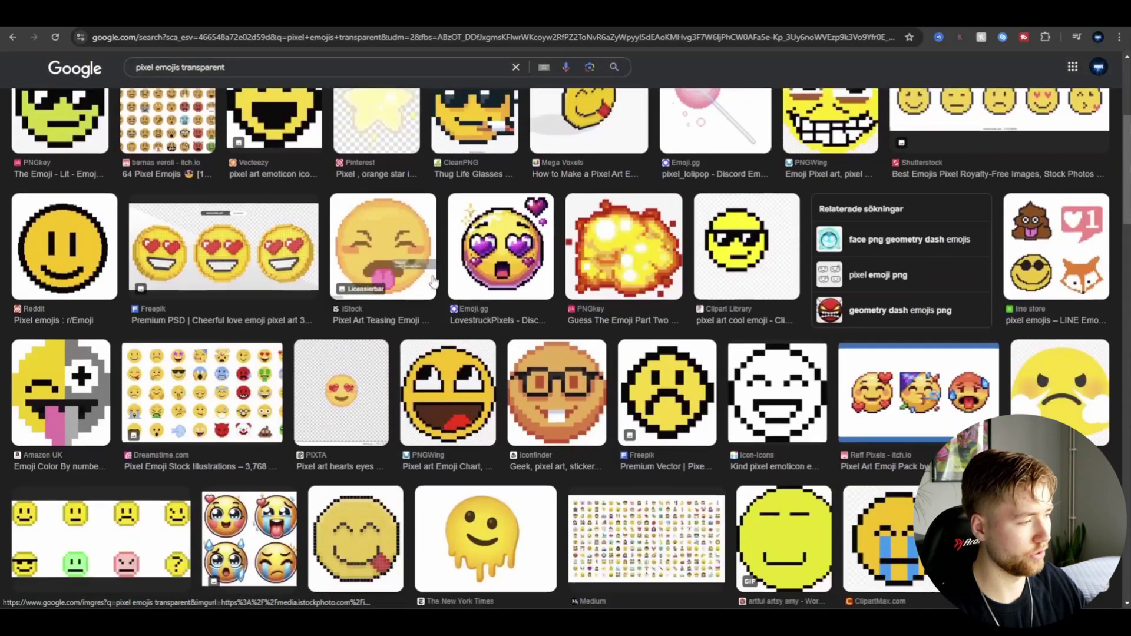
pyautogui.scroll(5, 436, 283)
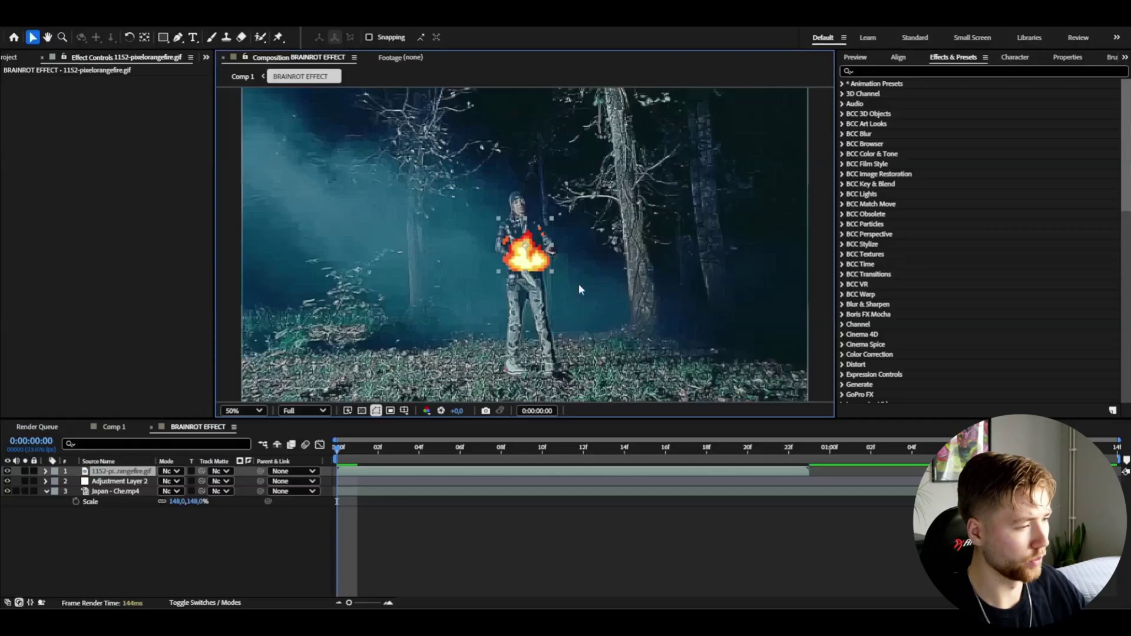
# - Place the pixel fire GIF on the grass to the left of the man, adjust its scale and rotate it 4°
pyautogui.moveTo(527, 252); pyautogui.dragTo(315, 303)
pyautogui.press('s')
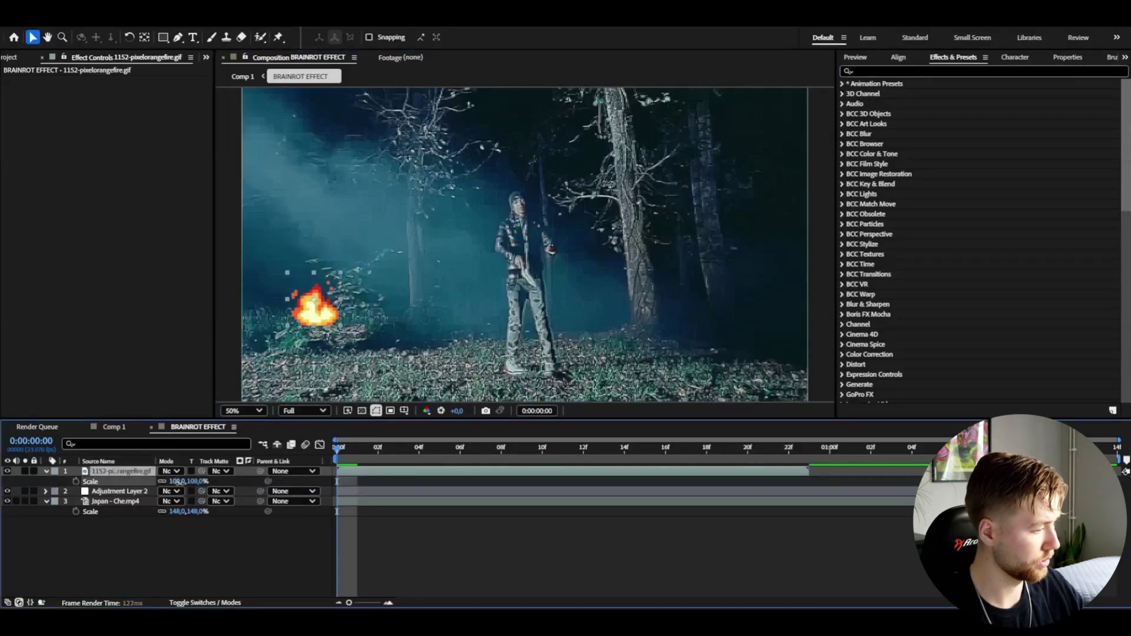
pyautogui.moveTo(176, 482)
pyautogui.mouseDown()
pyautogui.moveTo(190, 482)
pyautogui.moveTo(179, 482)
pyautogui.mouseUp()
pyautogui.press('r')
pyautogui.moveTo(313, 312); pyautogui.dragTo(371, 327)
# - Move the fire GIF layer below the adjustment layer and play back the composition
pyautogui.moveTo(118, 476); pyautogui.dragTo(118, 496)
pyautogui.press('space')
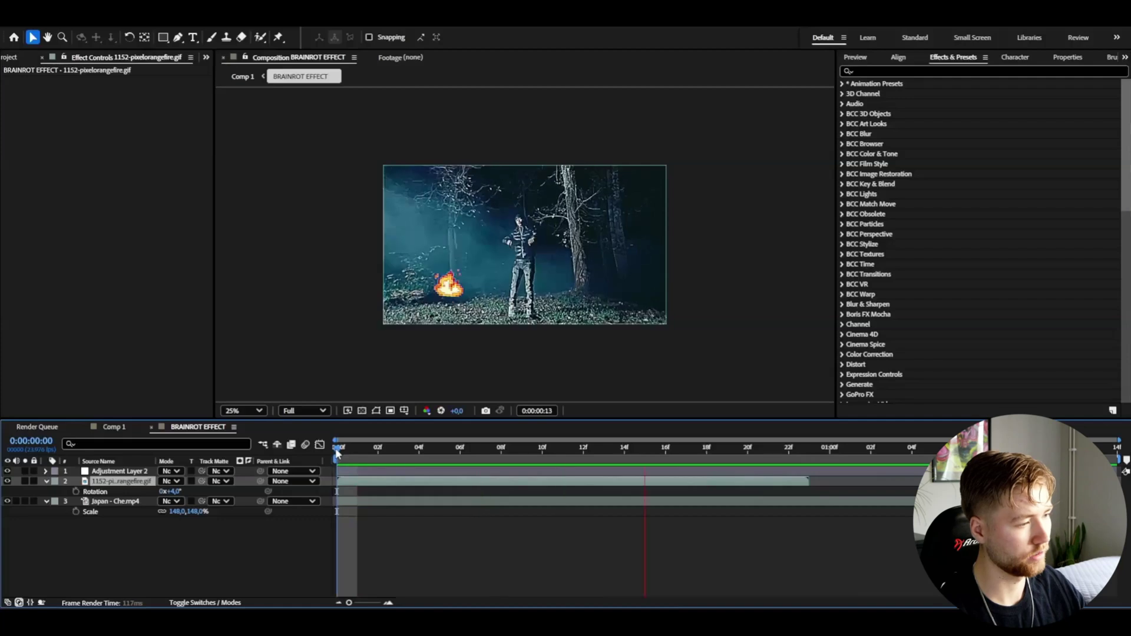
pyautogui.press('space')
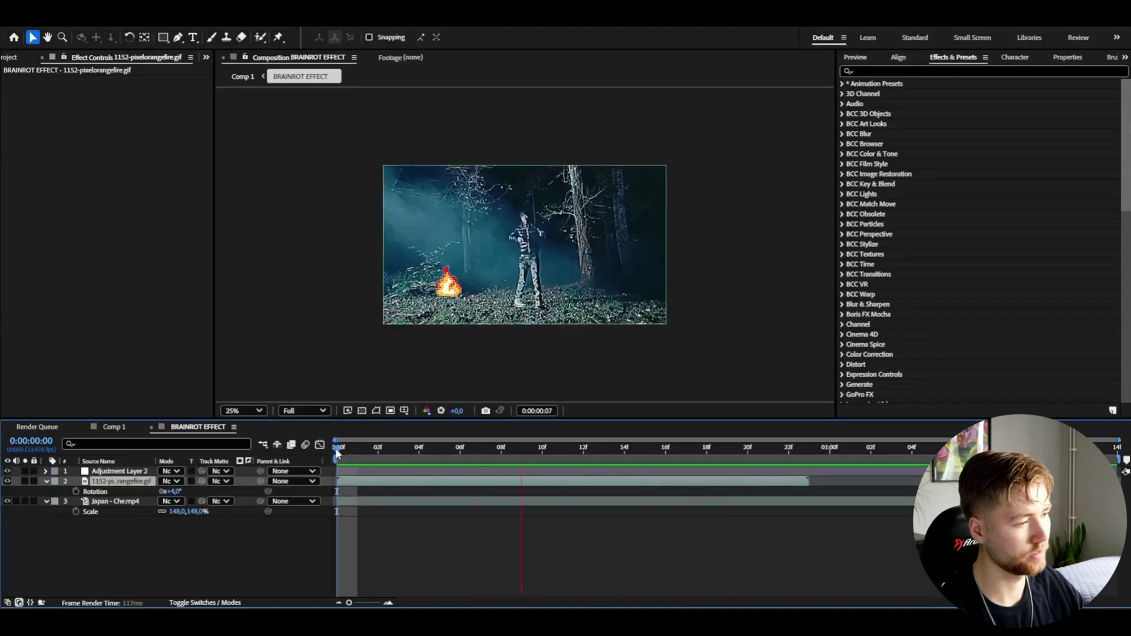
pyautogui.press('space')
# - Add emoticon-1634515_1280.webp as the uppermost layer, scale it to 59% and place it beside the large tree to the man's right
pyautogui.moveTo(20, 429); pyautogui.dragTo(269, 318)
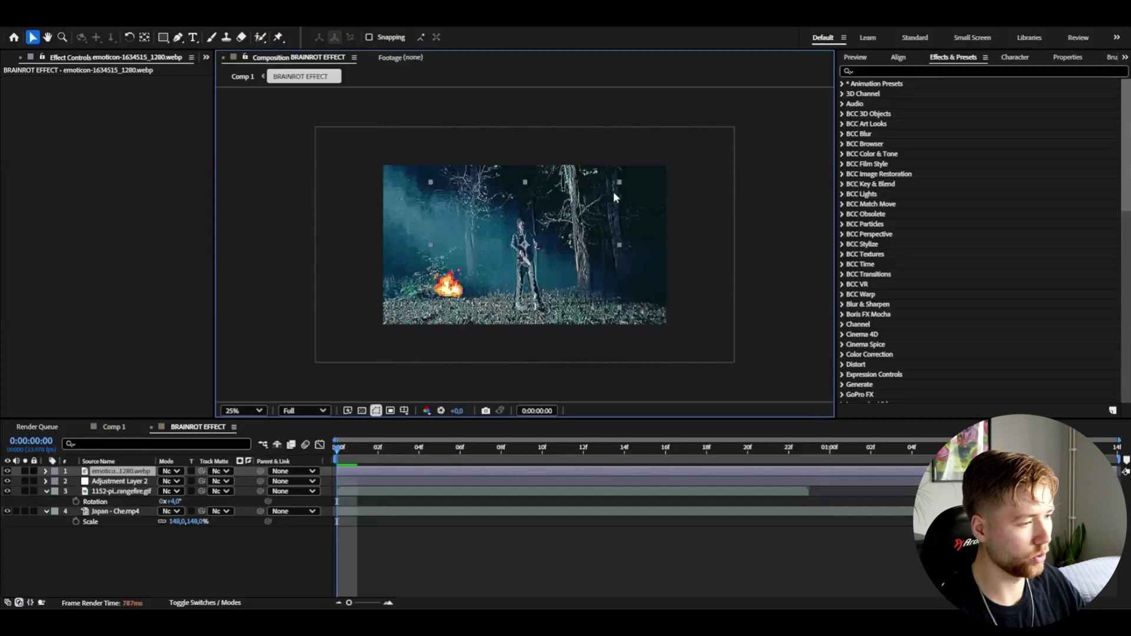
pyautogui.press('.')
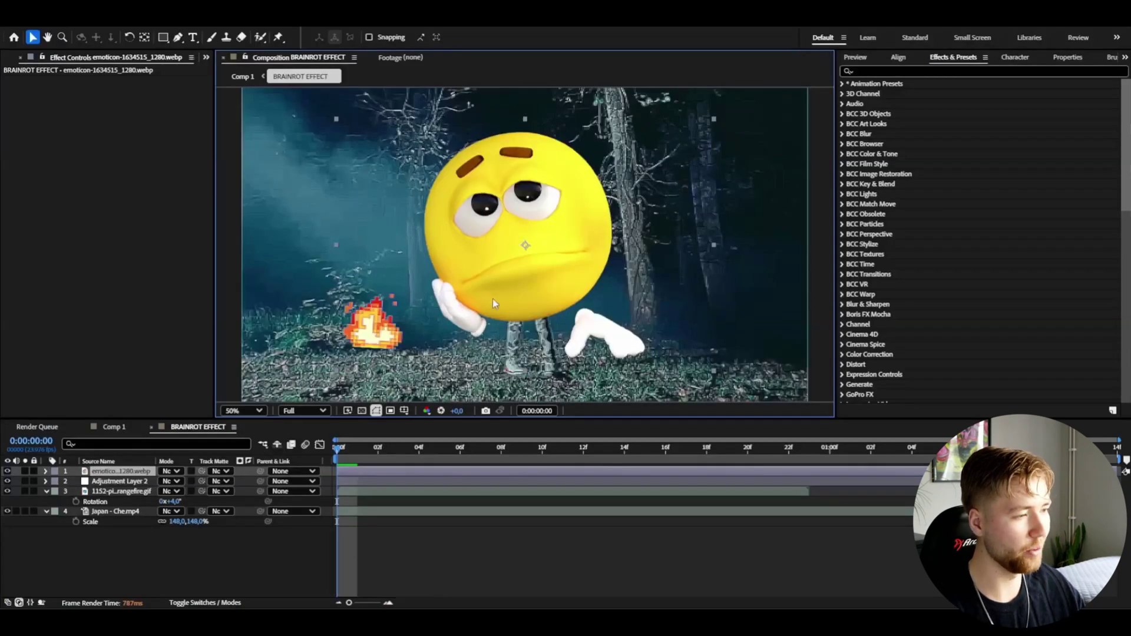
pyautogui.click(141, 473)
pyautogui.press('s')
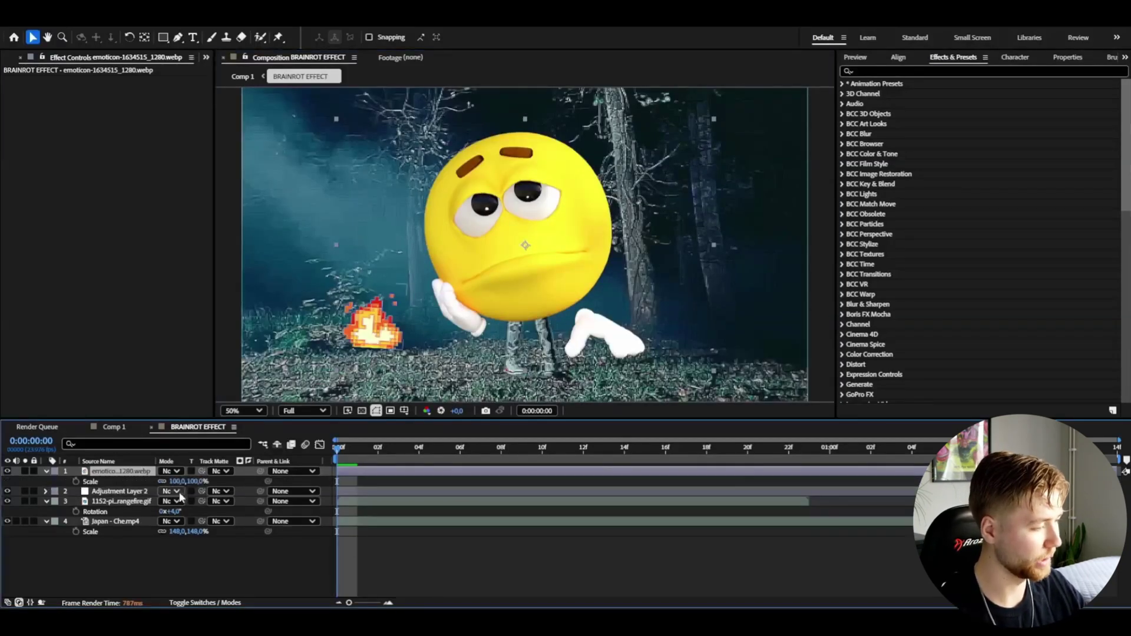
pyautogui.moveTo(175, 481); pyautogui.dragTo(150, 481)
pyautogui.moveTo(548, 254); pyautogui.dragTo(716, 192)
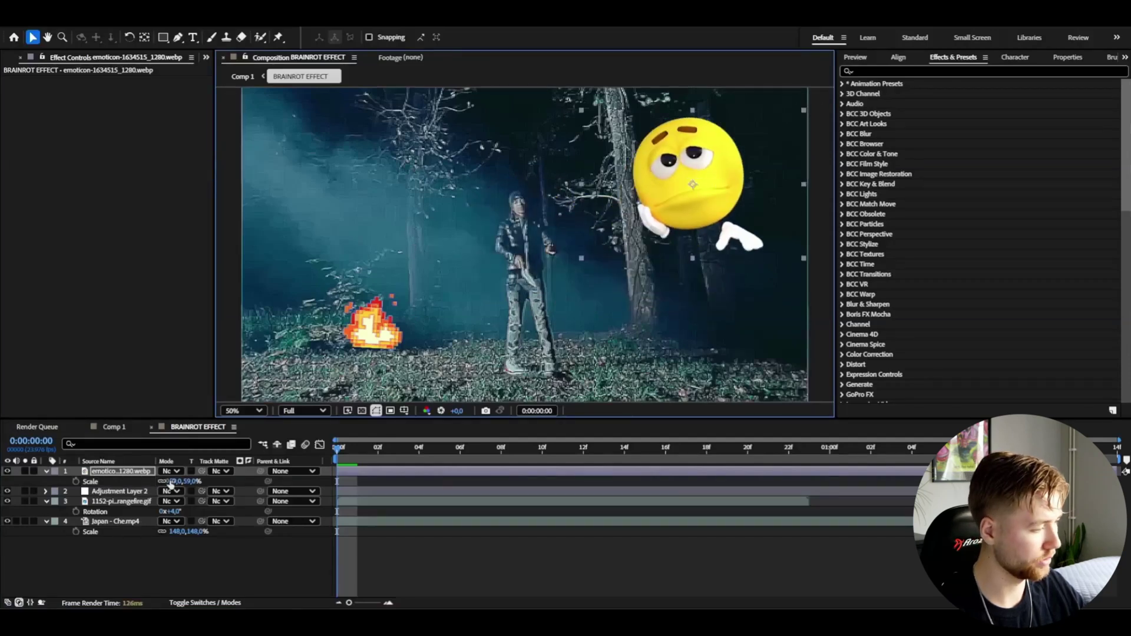
# - Nudge the emoticon further toward the frame's upper-right corner and reduce its scale to 35%
pyautogui.moveTo(170, 481); pyautogui.dragTo(165, 481)
pyautogui.moveTo(725, 197); pyautogui.dragTo(737, 181)
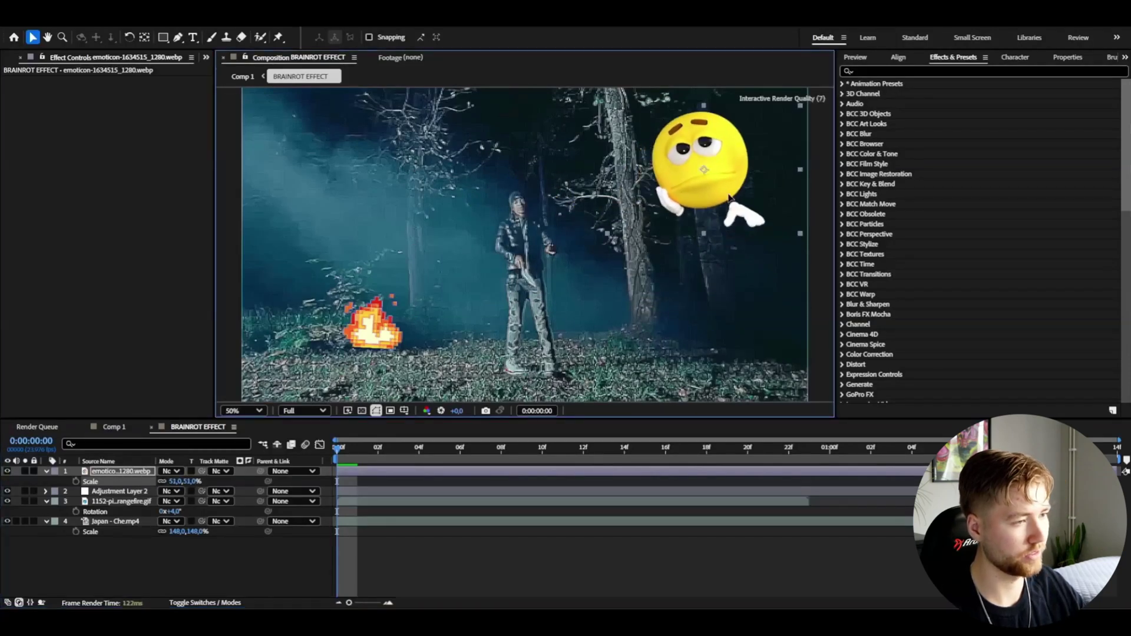
pyautogui.click(177, 481)
pyautogui.write('35')
pyautogui.press('Return')
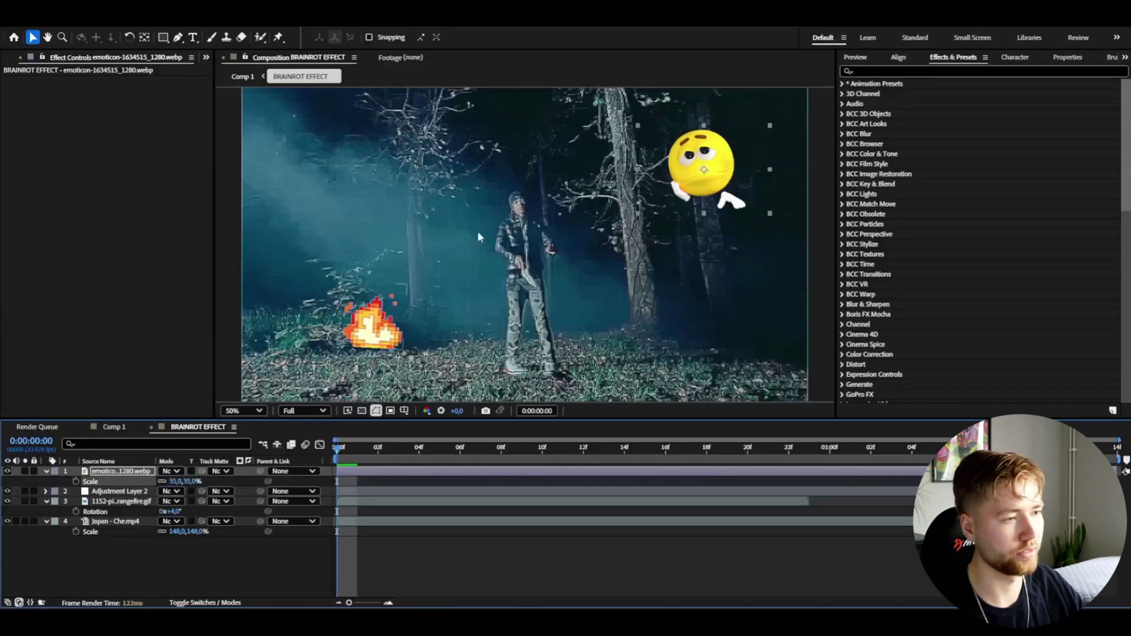
# - Enable rotation keyframes on the emoticon layer at frame 0 and vary its rotation with keyframes at frames 1, 2 and 4
pyautogui.press('r')
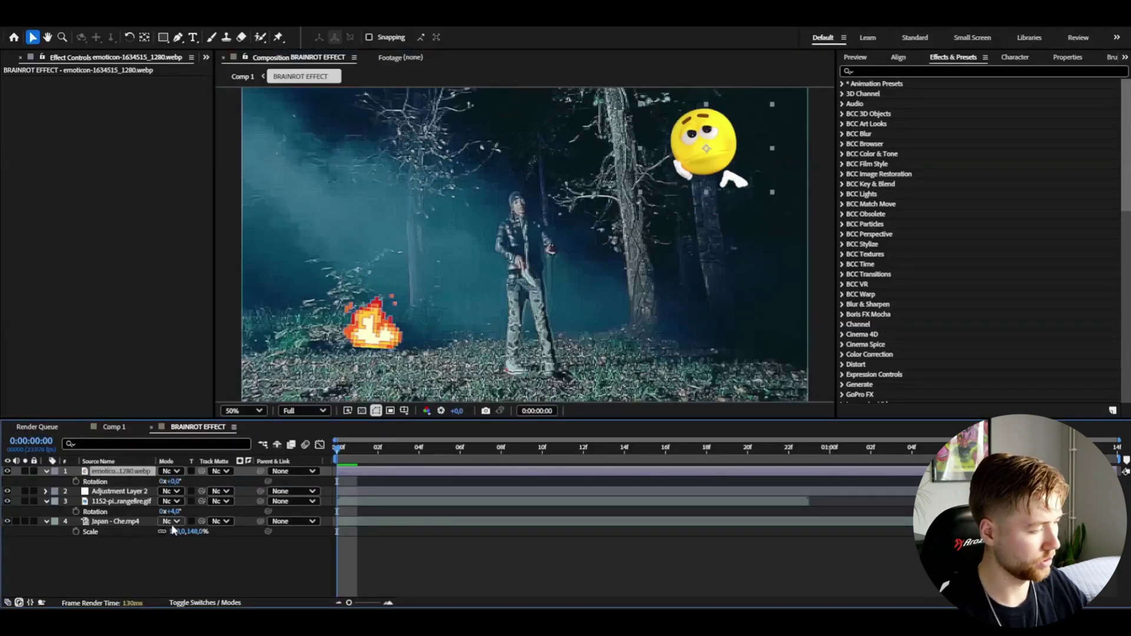
pyautogui.click(76, 481)
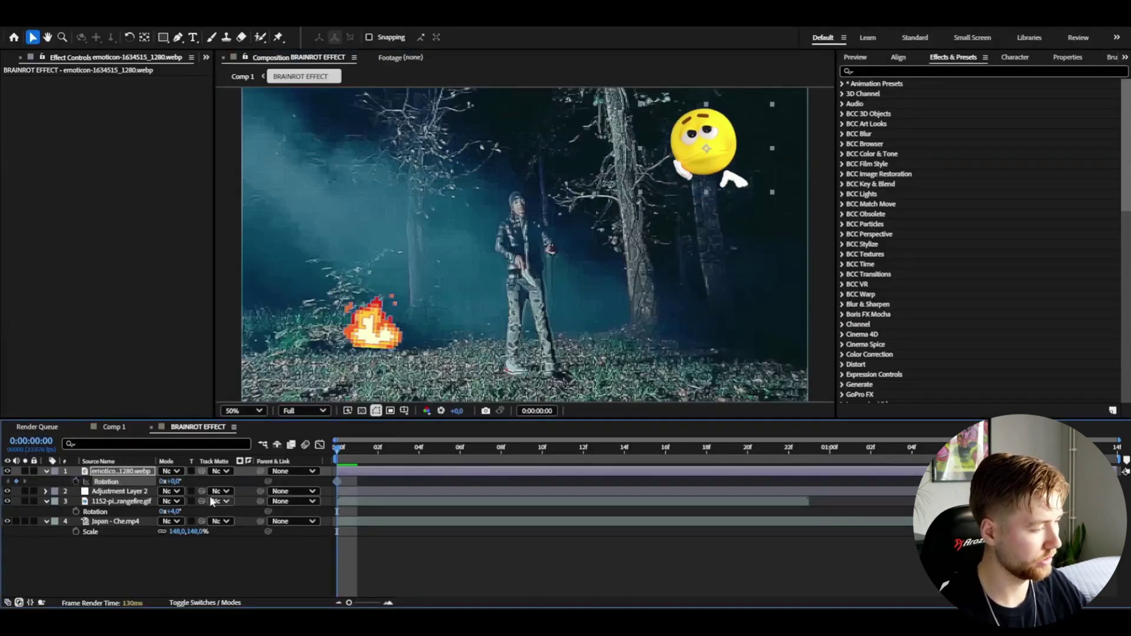
pyautogui.moveTo(177, 482); pyautogui.dragTo(173, 481)
pyautogui.press('pagedown')
pyautogui.press('pagedown')
pyautogui.press('pagedown')
pyautogui.press('pagedown')
pyautogui.press('pagedown')
pyautogui.press('pagedown')
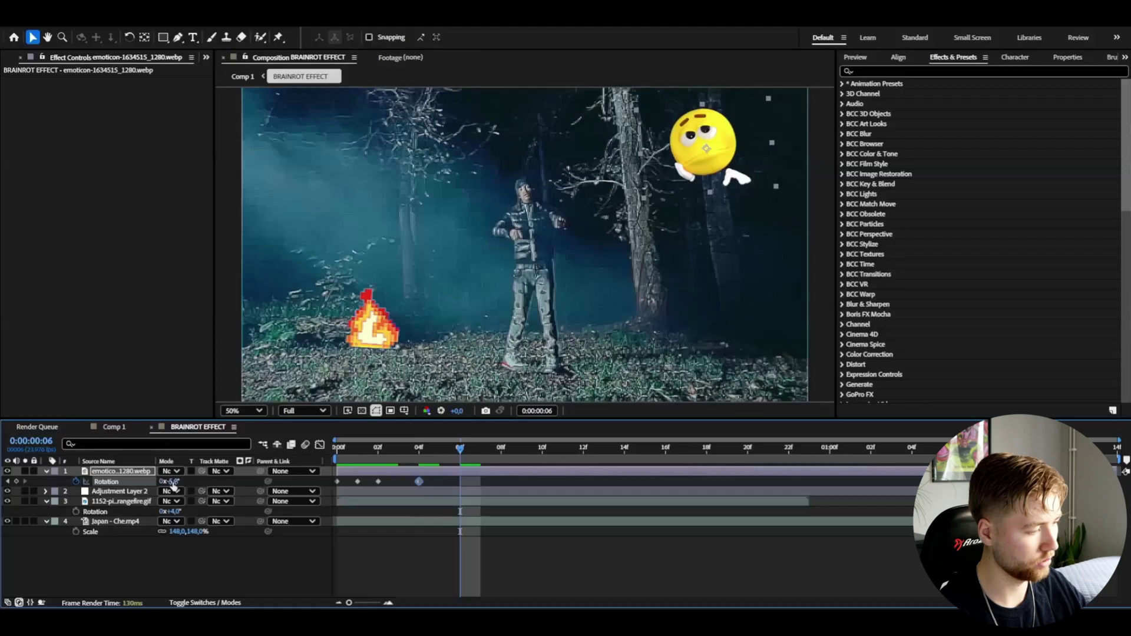
# - Extend the emoticon's wobble with rotation keyframes at frames 6, 10 and 13, ending at 19°
pyautogui.press('pagedown')
pyautogui.press('pagedown')
pyautogui.press('pagedown')
pyautogui.press('pagedown')
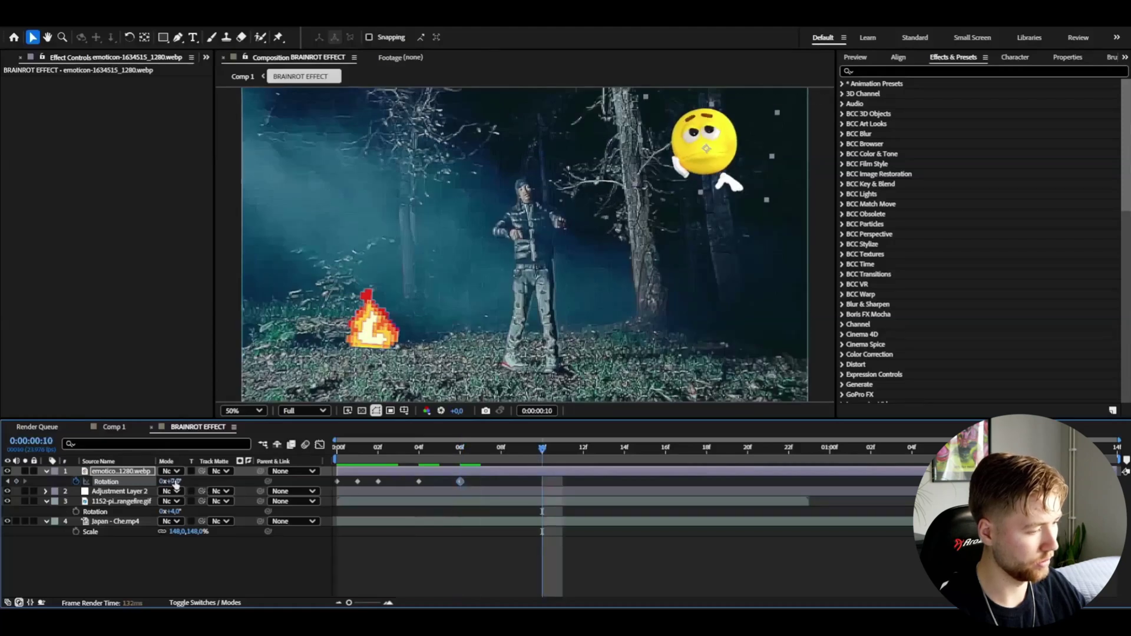
pyautogui.moveTo(181, 482); pyautogui.dragTo(183, 481)
pyautogui.press('pagedown')
pyautogui.press('pagedown')
pyautogui.press('pagedown')
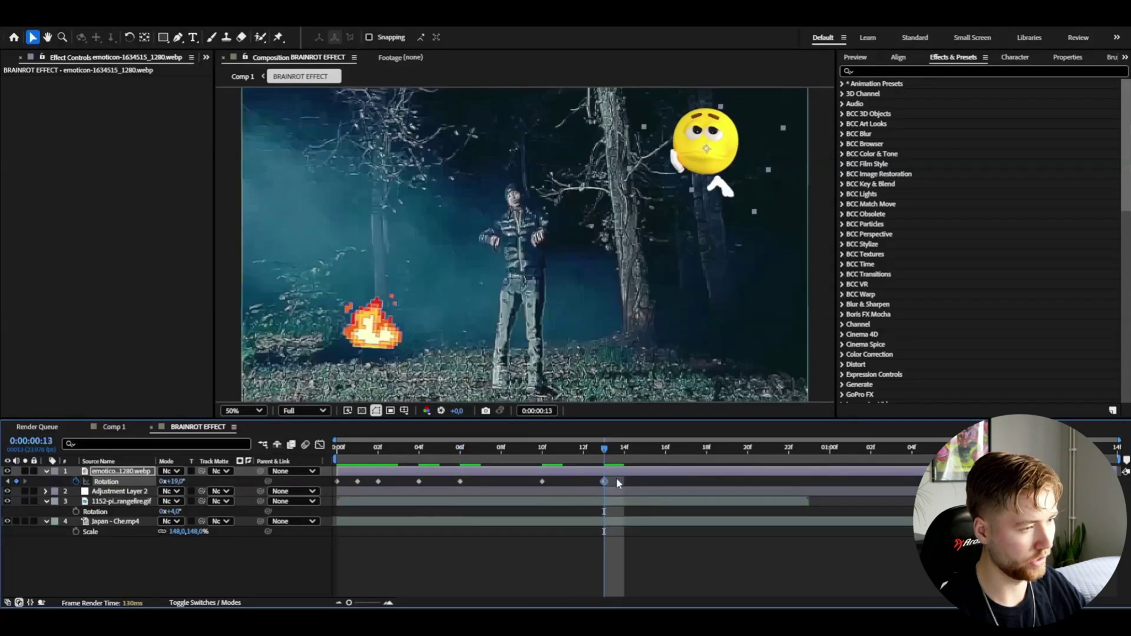
# - Add the expression loopOut() to the emoticon's rotation and play back the looping wobble
pyautogui.keyDown('alt'); pyautogui.click(76, 481); pyautogui.keyUp('alt')
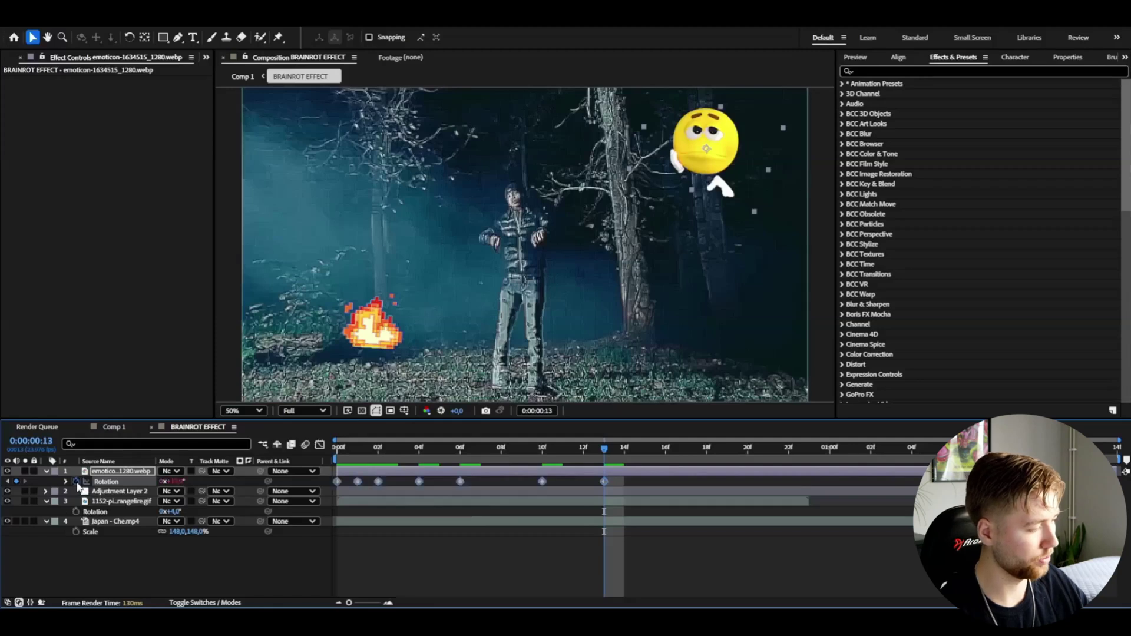
pyautogui.write('loo')
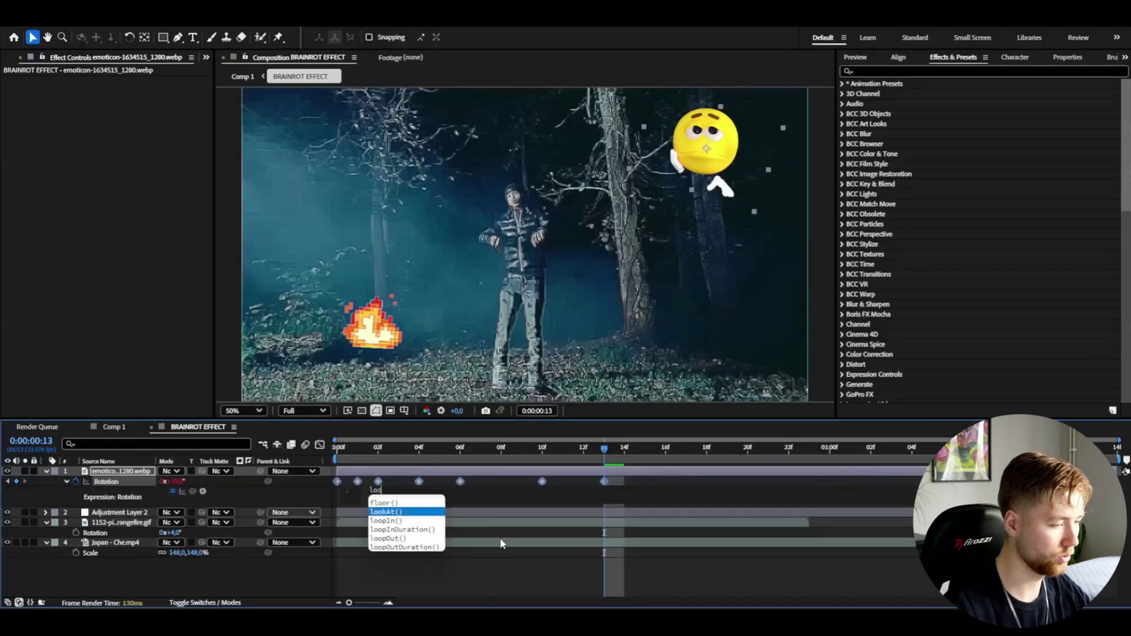
pyautogui.click(398, 539)
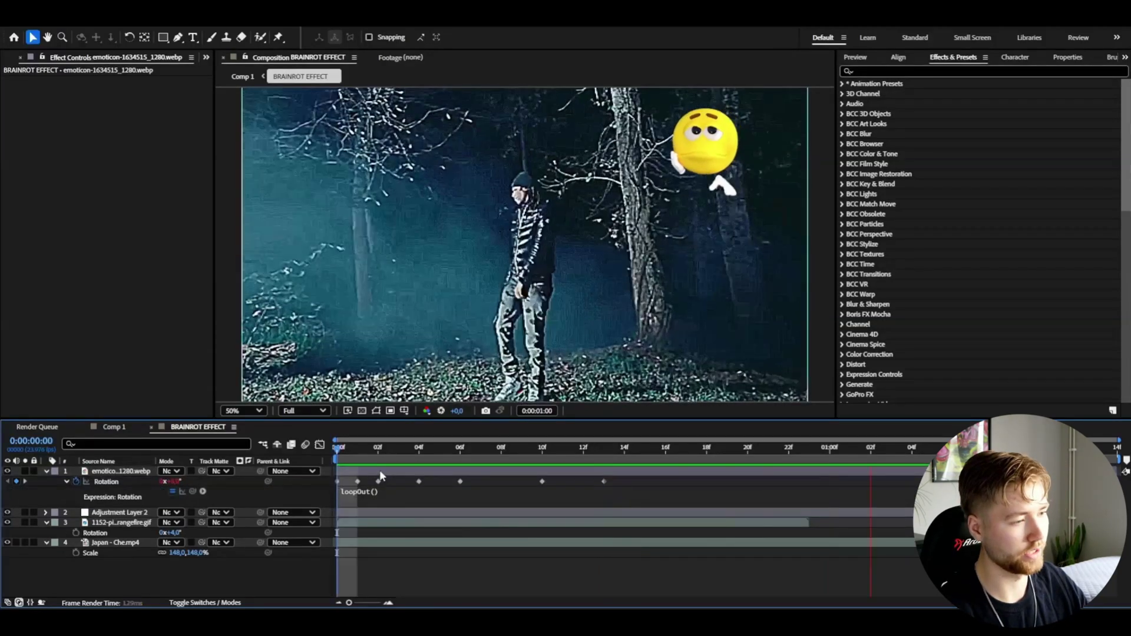
pyautogui.press('space')
pyautogui.moveTo(381, 455); pyautogui.dragTo(222, 463)
# - Move the emoticon layer directly below Adjustment Layer 2 and play back the composition
pyautogui.moveTo(97, 471); pyautogui.dragTo(113, 519)
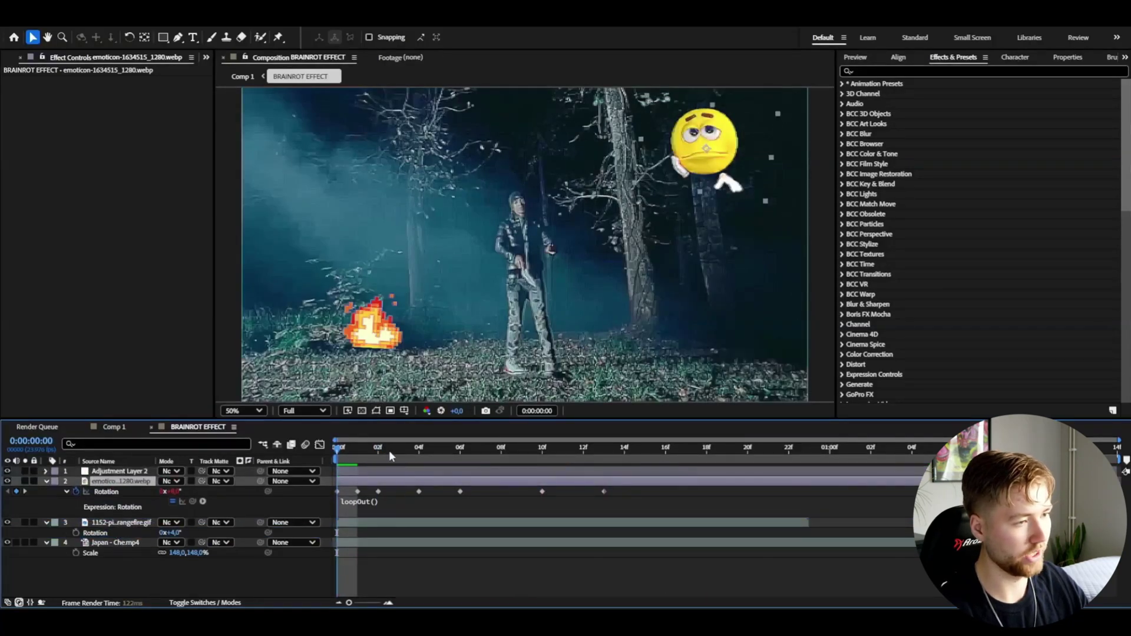
pyautogui.press('space')
pyautogui.press('space')
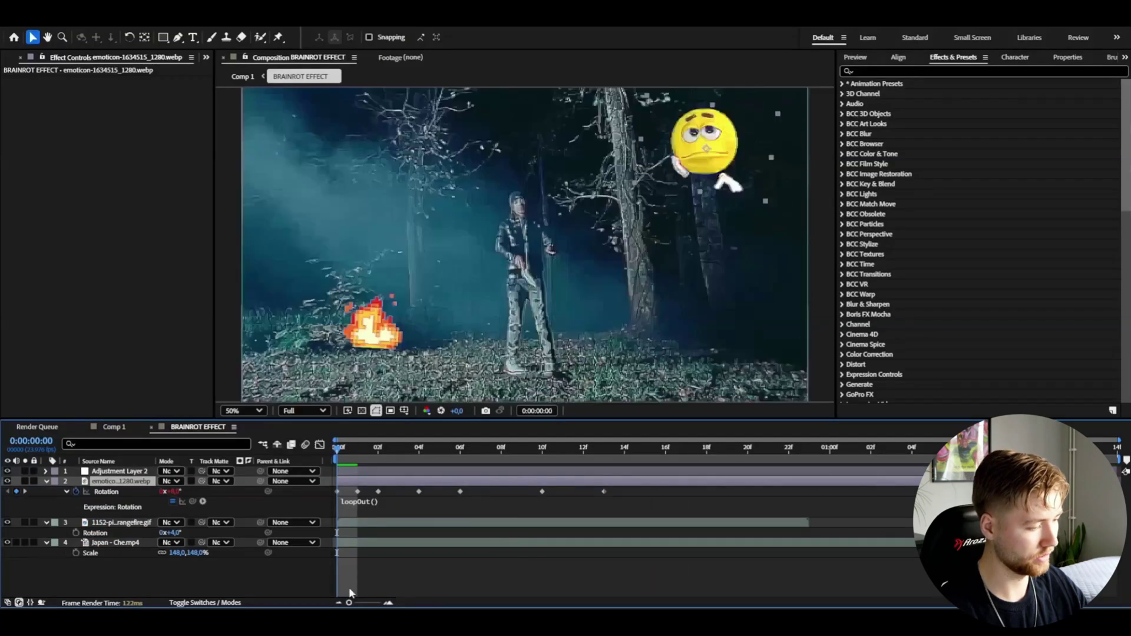
# - Duplicate the pixel fire GIF layer and start the copy where the original clip ends
pyautogui.click(502, 523)
pyautogui.hotkey('ctrl', 'd')
pyautogui.press('space')
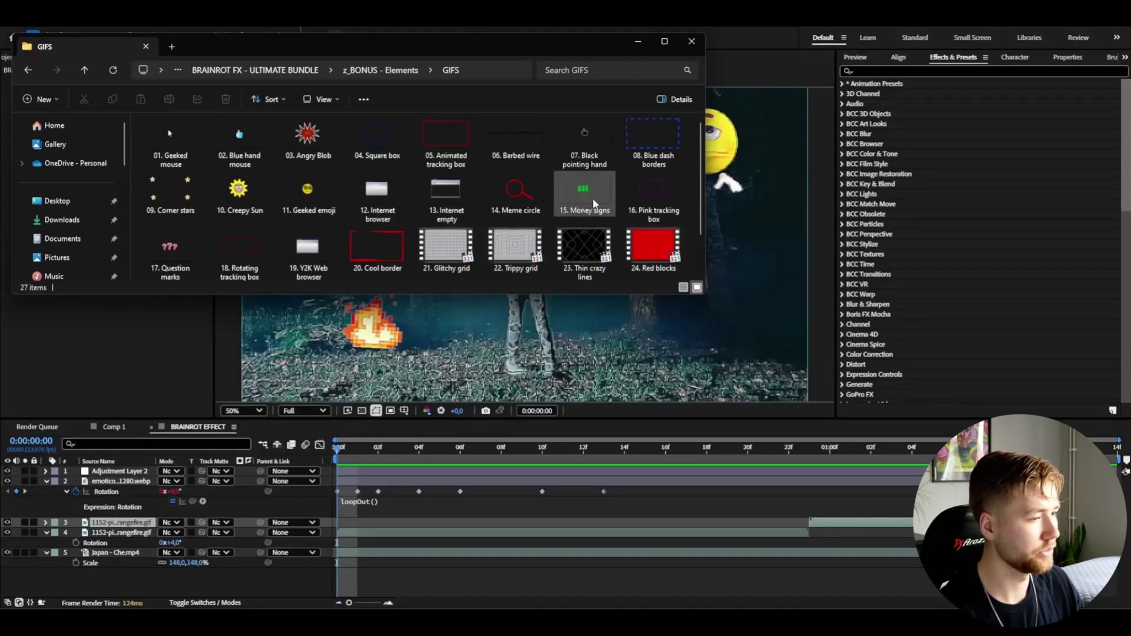
# - Add the Money signs, Internet browser and Question marks GIFs around the man, stack them below Adjustment Layer 2 and play back
pyautogui.moveTo(594, 203); pyautogui.dragTo(439, 556)
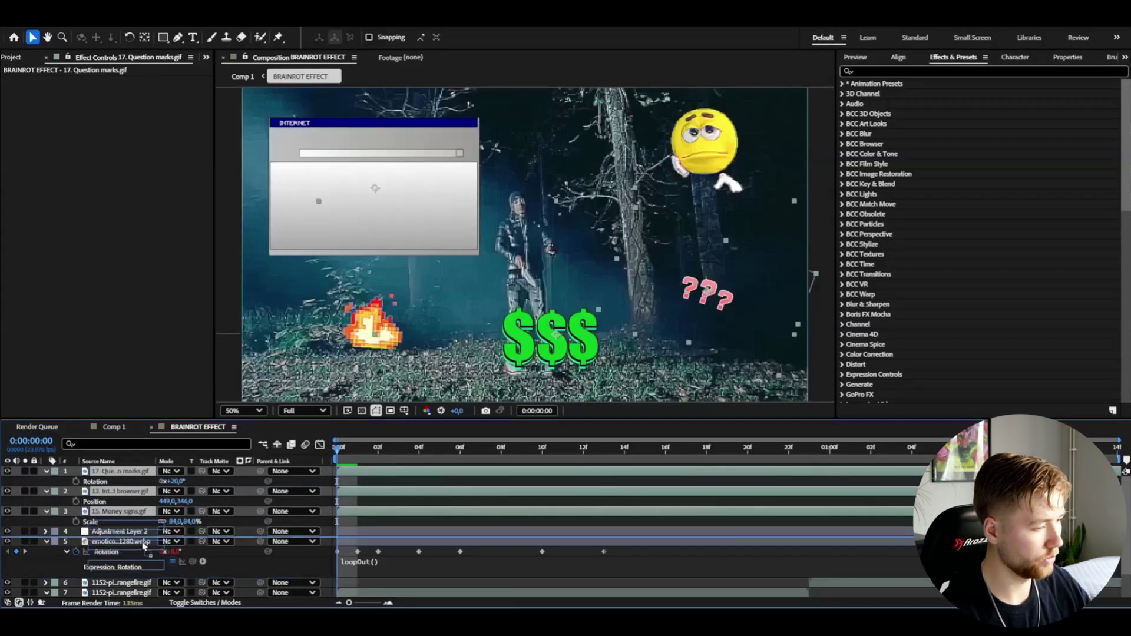
pyautogui.moveTo(144, 545); pyautogui.dragTo(141, 469)
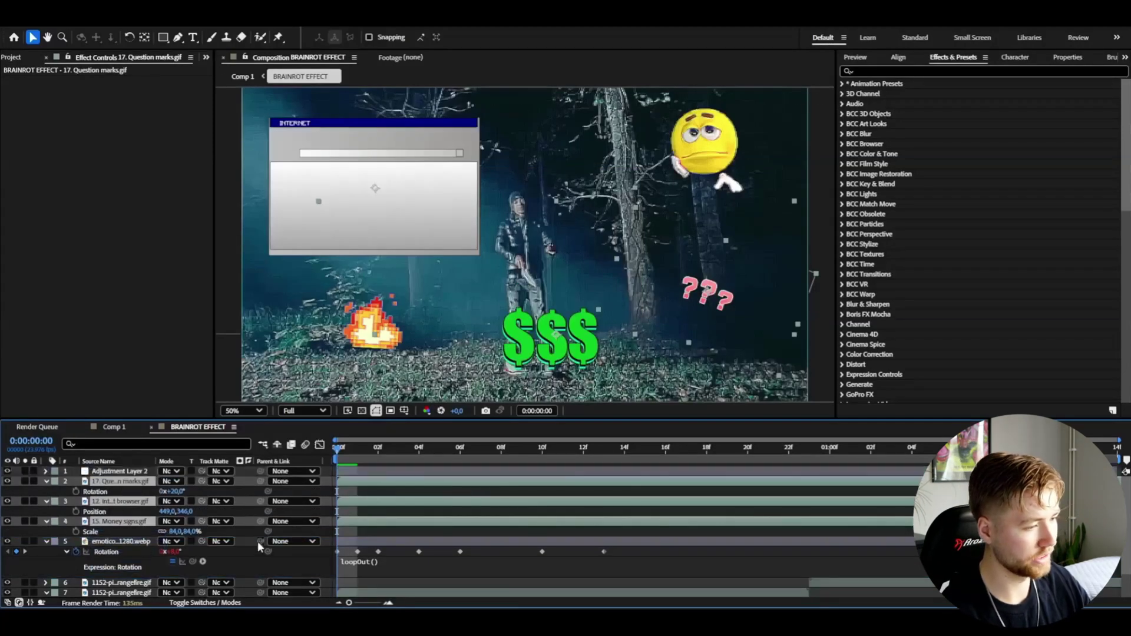
pyautogui.press('space')
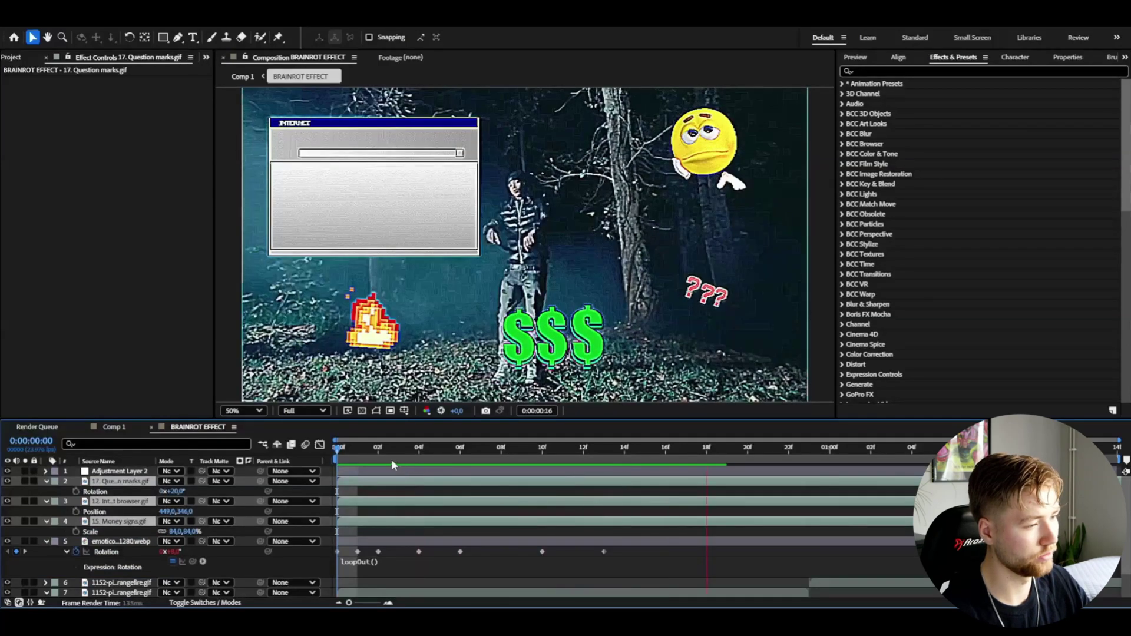
pyautogui.press('space')
pyautogui.click(242, 560)
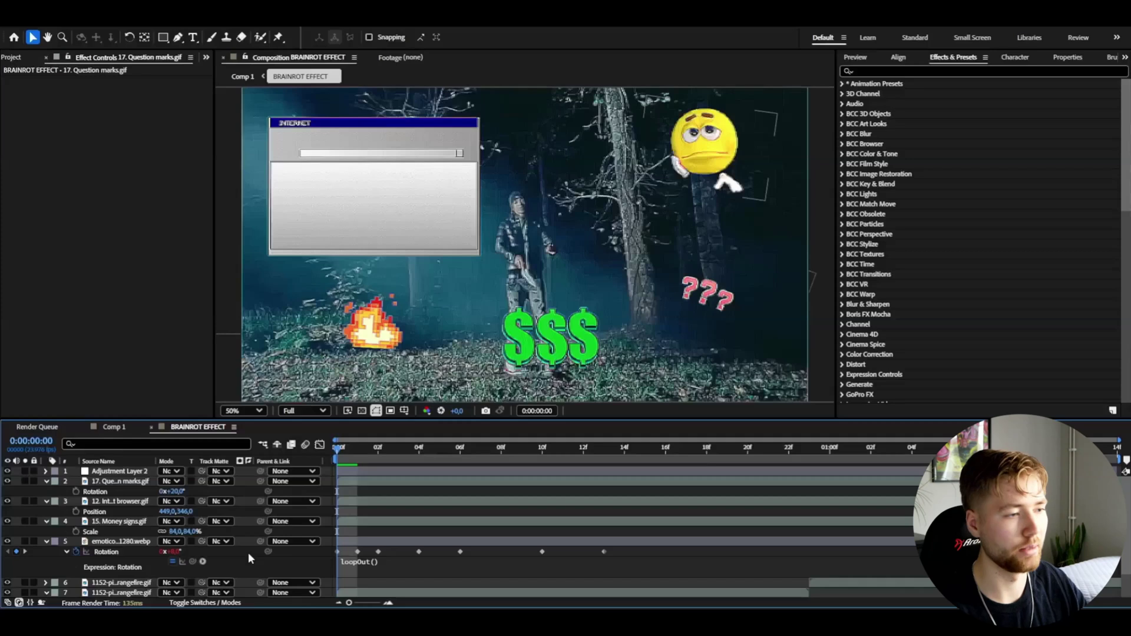
# - Apply the "06. ESSENTIAL Jitter" preset from BRAINROT FX - Text animations to the Internet browser GIF and play it back
pyautogui.click(843, 84)
pyautogui.click(852, 104)
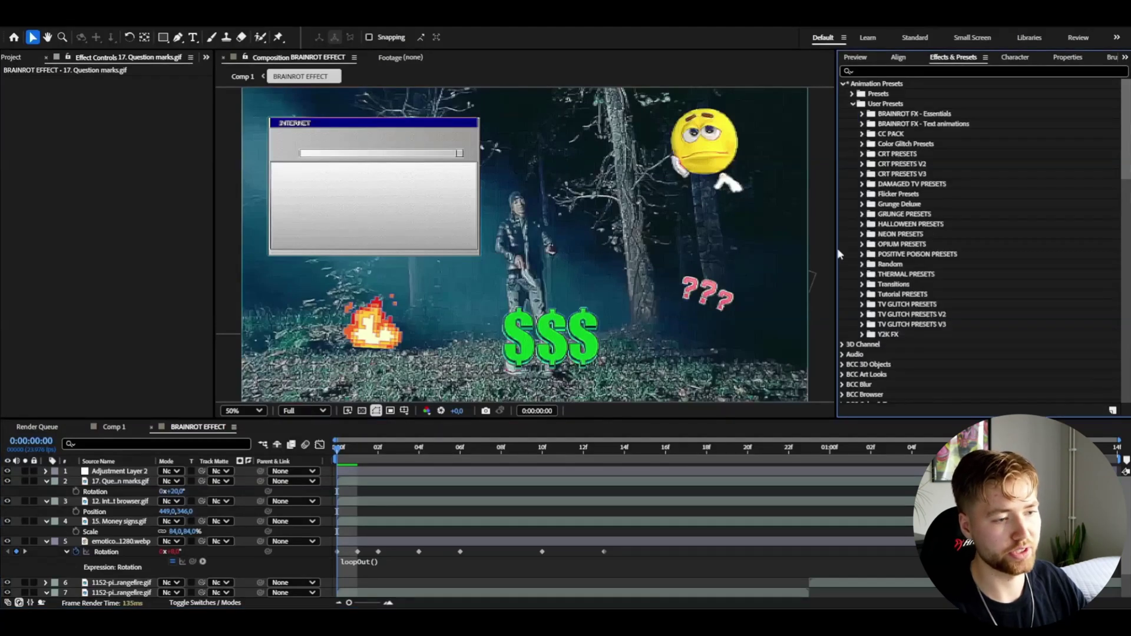
pyautogui.click(862, 114)
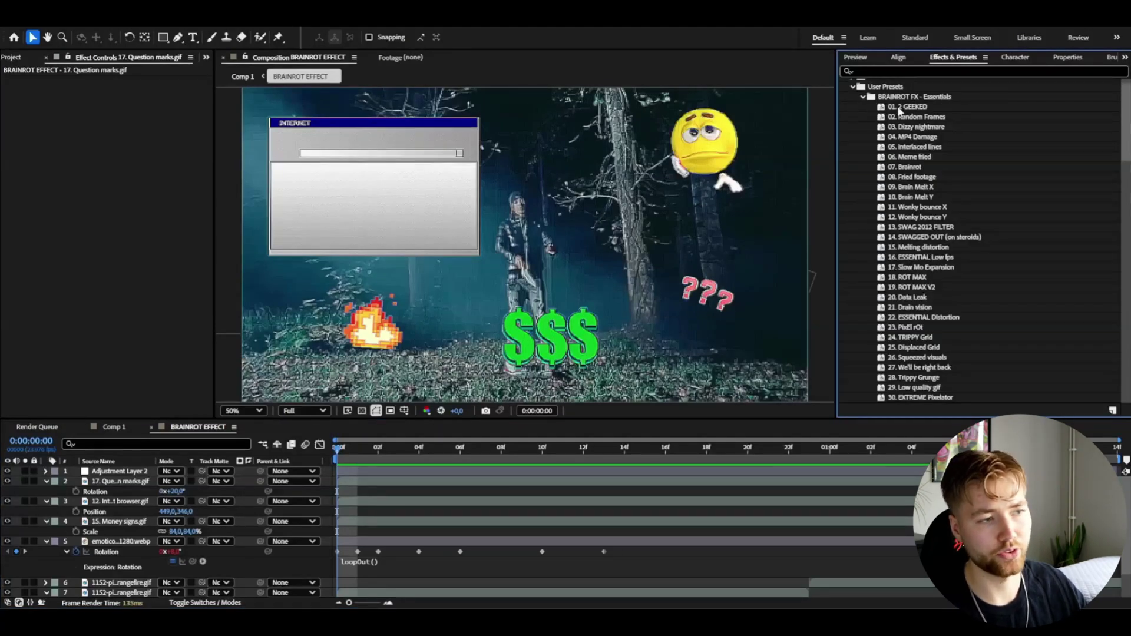
pyautogui.scroll(-10, 954, 236)
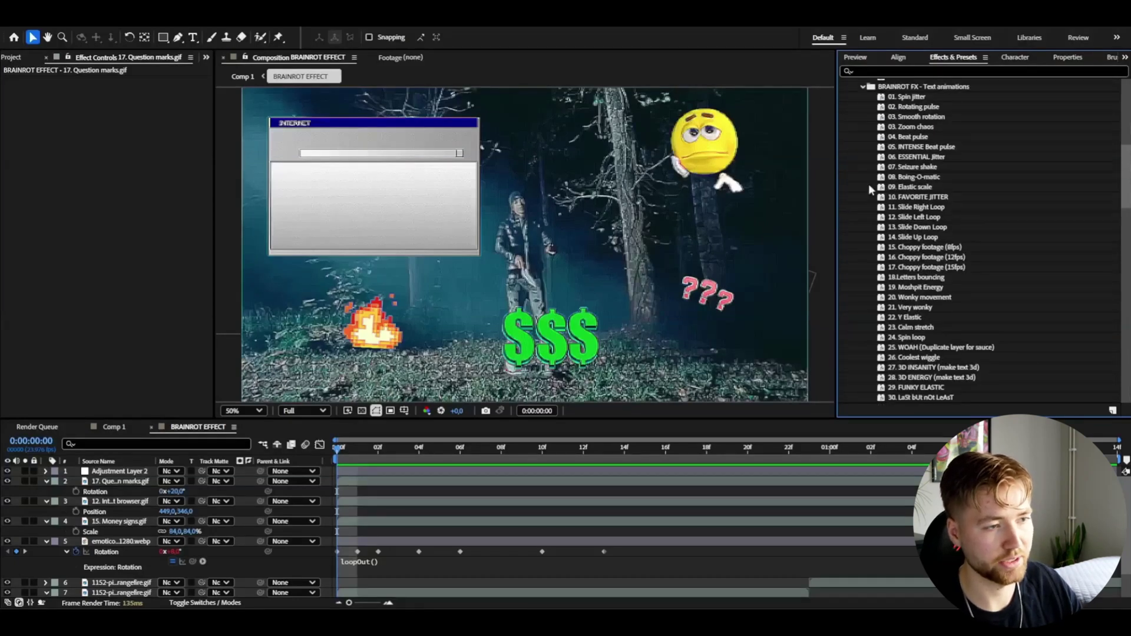
pyautogui.moveTo(918, 157); pyautogui.dragTo(122, 504)
pyautogui.click(345, 452)
pyautogui.press('space')
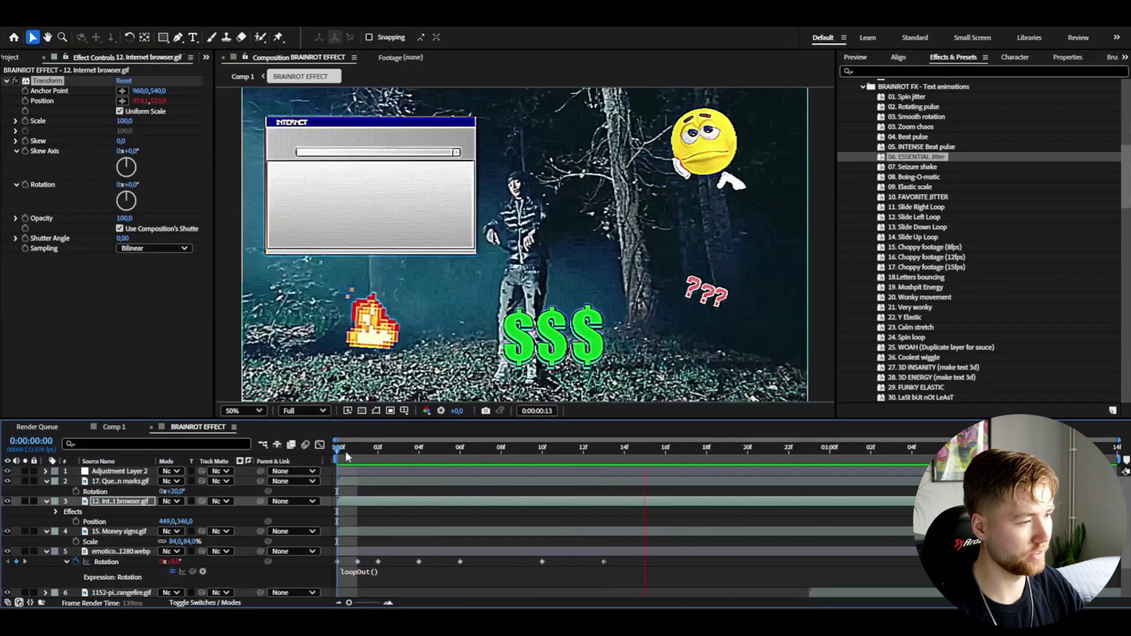
pyautogui.press('space')
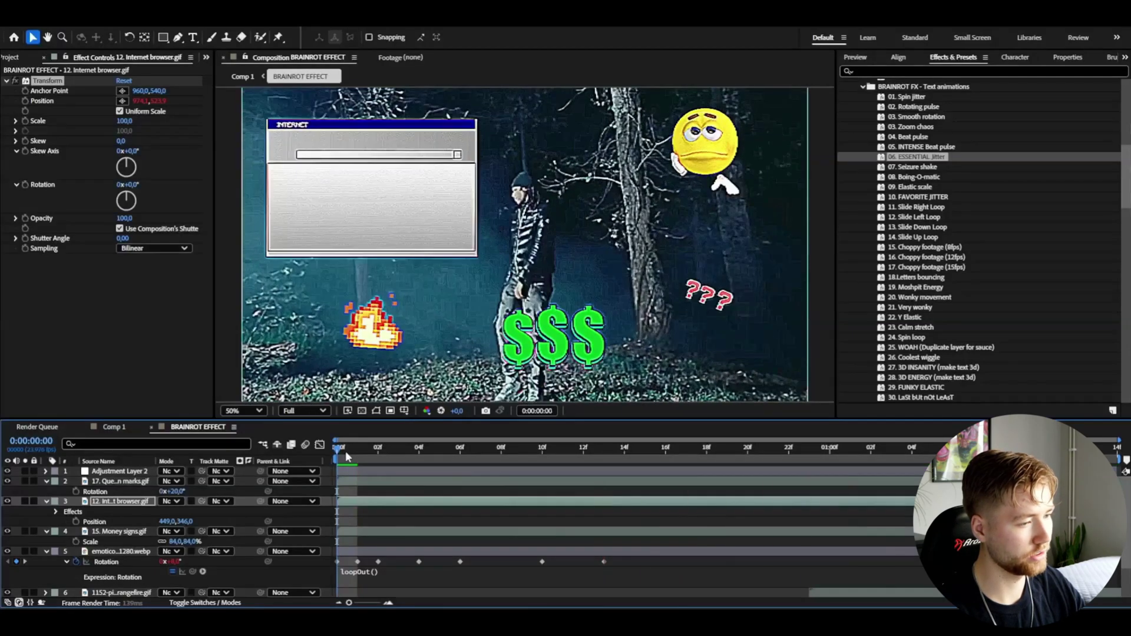
# - Create an adjustment layer above all layers, apply the "29. Low quality gif" preset to it and play back
pyautogui.hotkey('ctrl', 'alt', 'y')
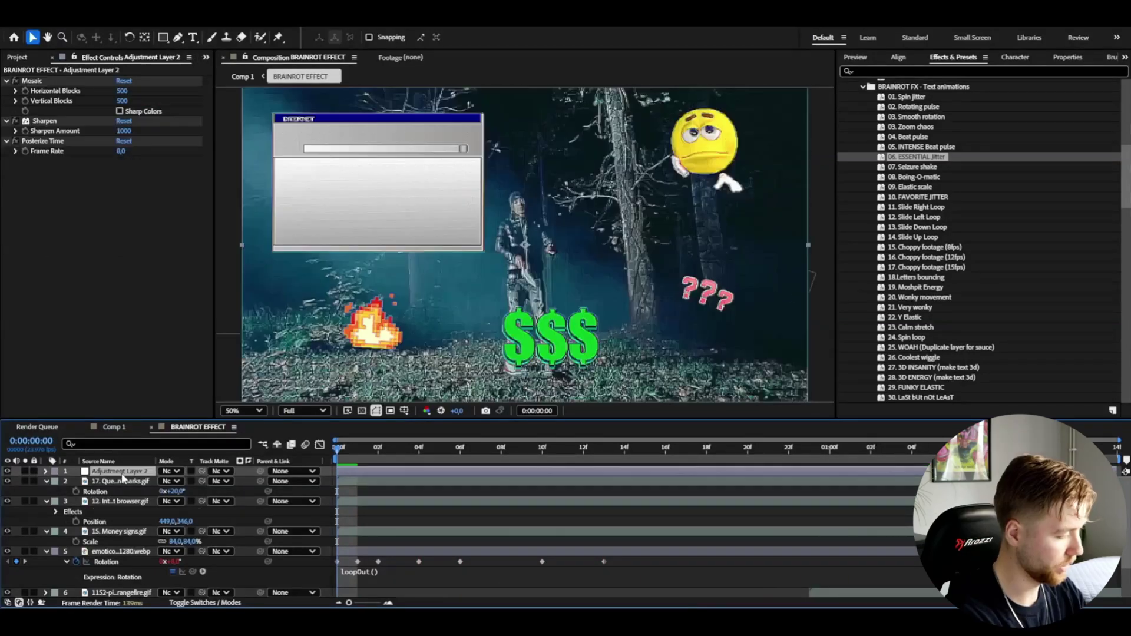
pyautogui.scroll(10, 913, 364)
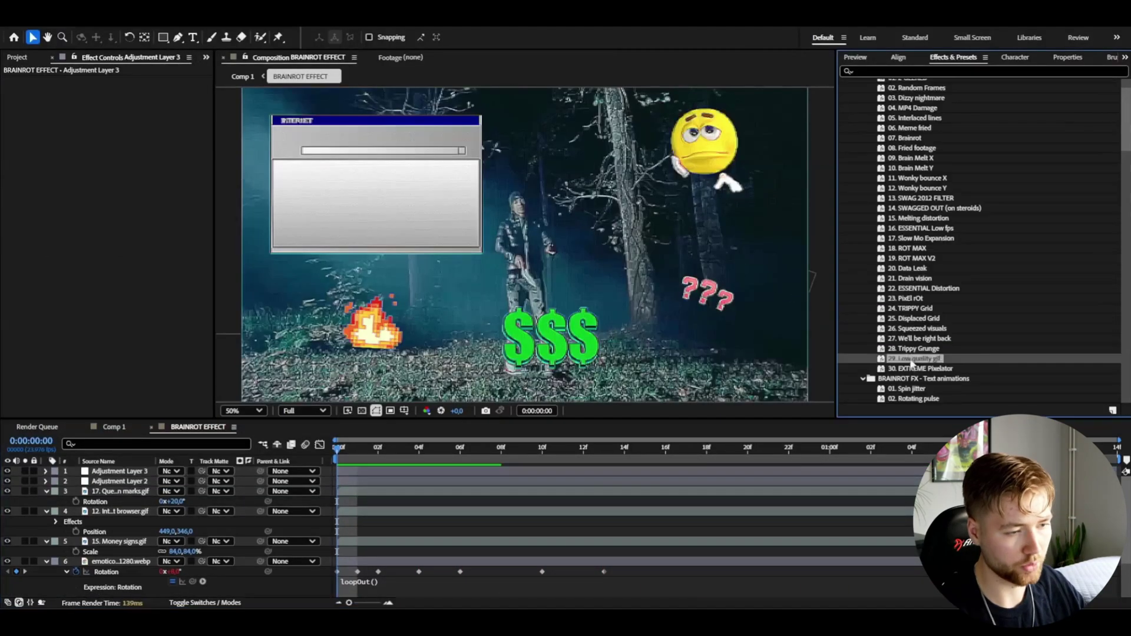
pyautogui.moveTo(703, 376); pyautogui.dragTo(372, 471)
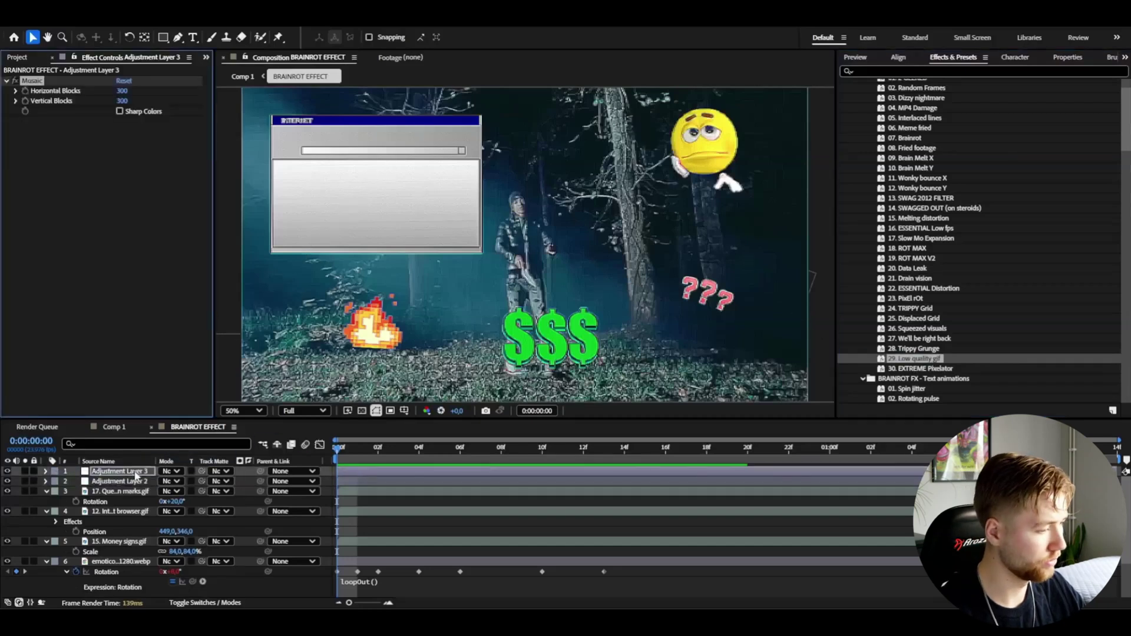
pyautogui.press('space')
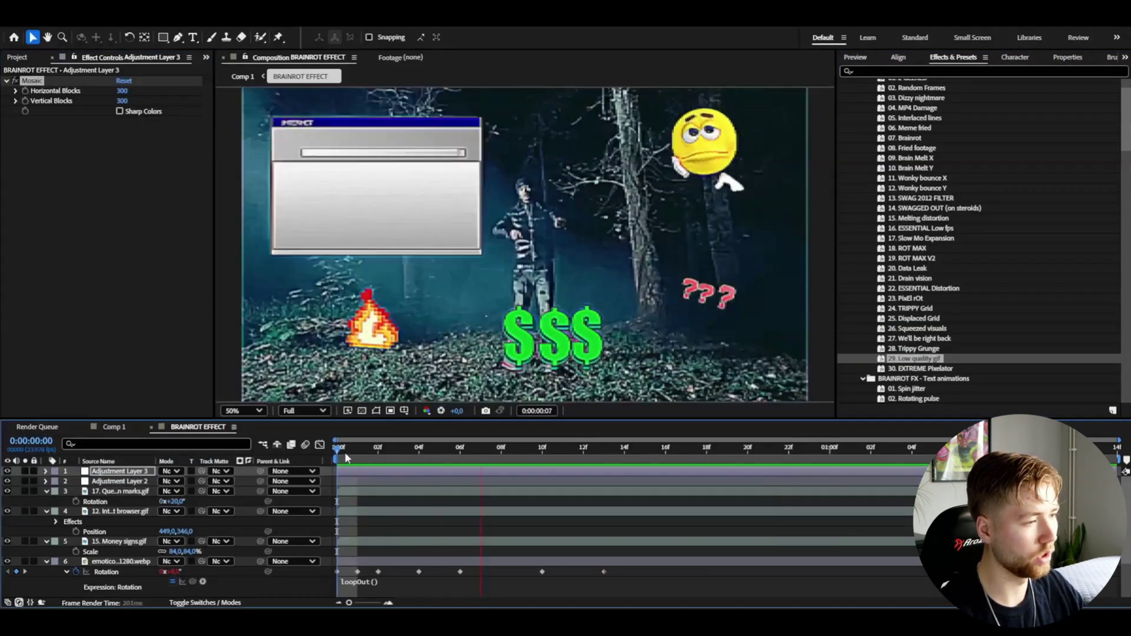
# - Add another adjustment layer above the rest, apply the "23. Pixel rOt" preset to it and preview the effect
pyautogui.moveTo(121, 471)
pyautogui.mouseDown()
pyautogui.moveTo(126, 488)
pyautogui.moveTo(138, 481)
pyautogui.moveTo(129, 472)
pyautogui.mouseUp()
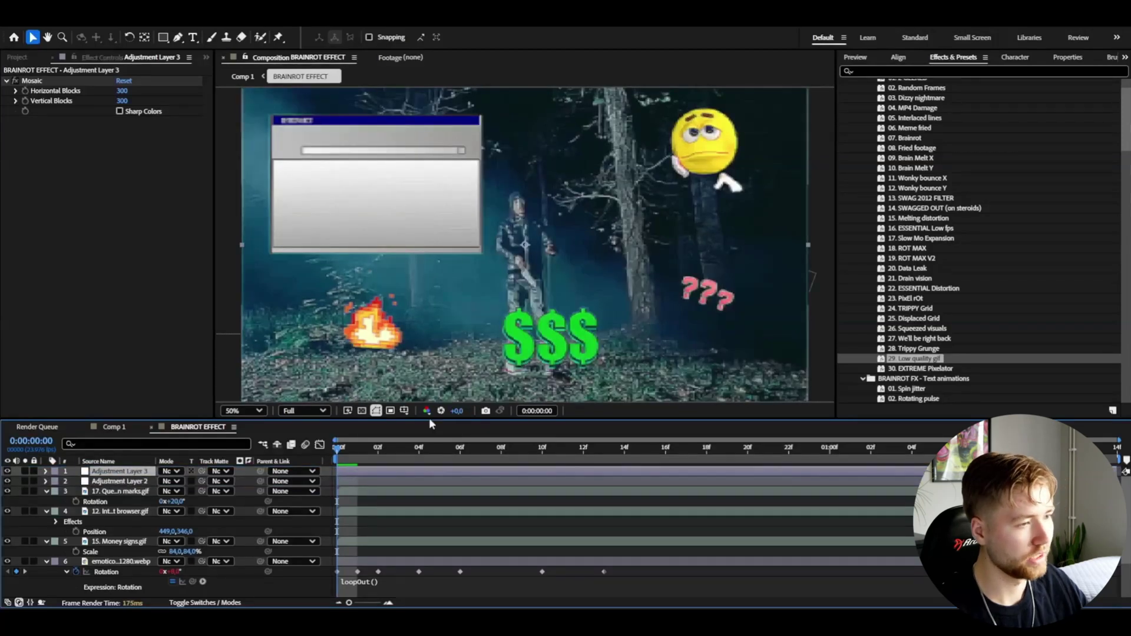
pyautogui.hotkey('ctrl', 'alt', 'y')
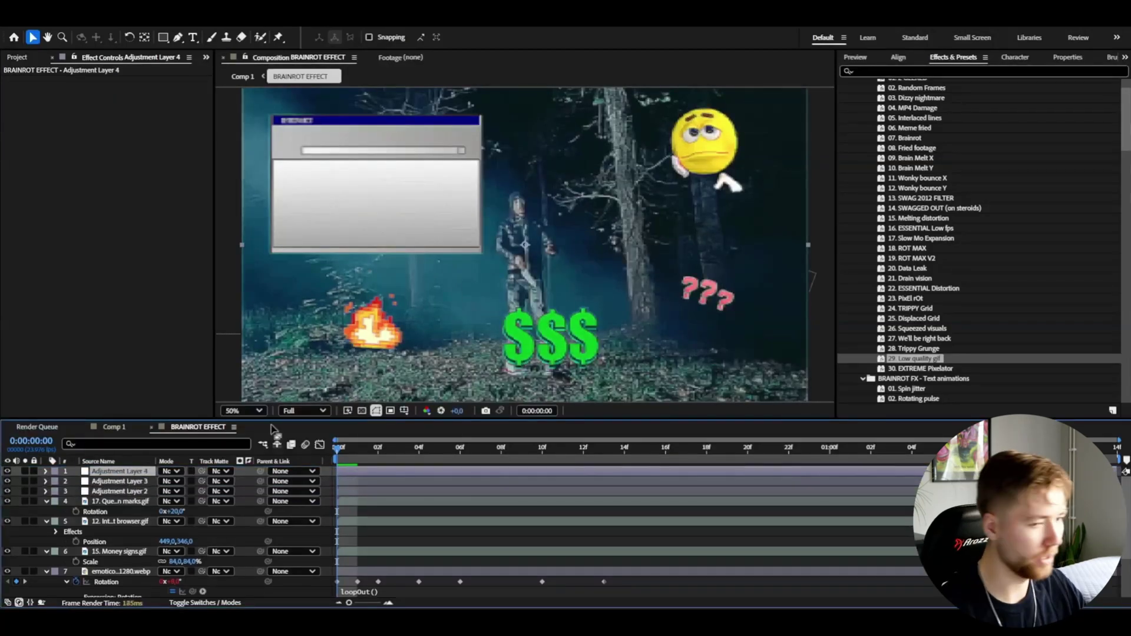
pyautogui.click(910, 299)
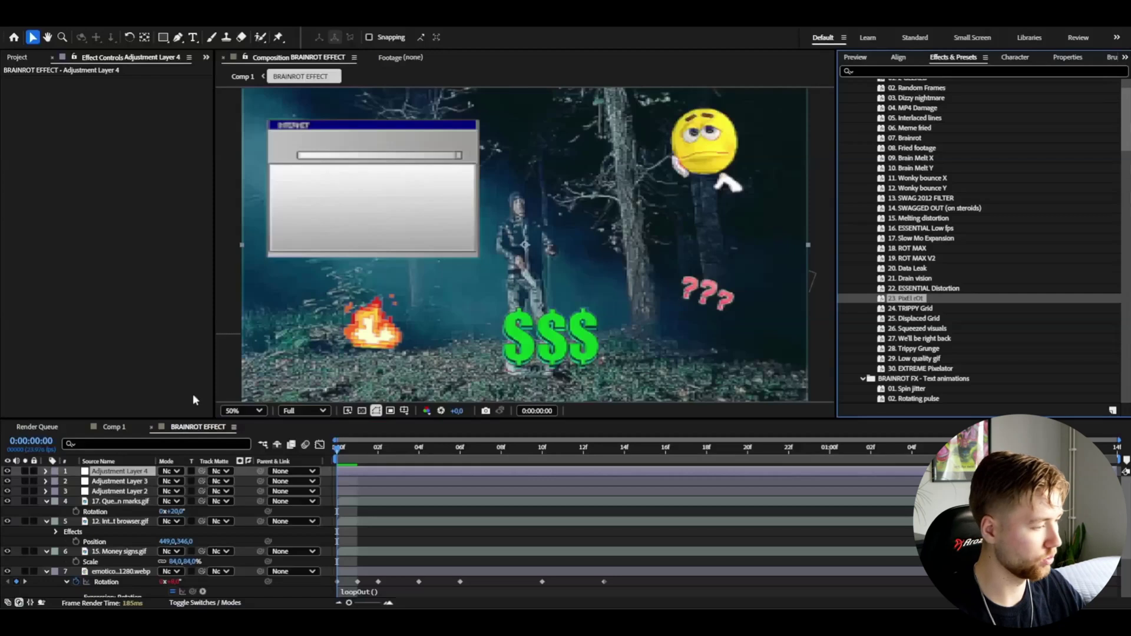
pyautogui.moveTo(105, 478); pyautogui.dragTo(112, 473)
pyautogui.press('space')
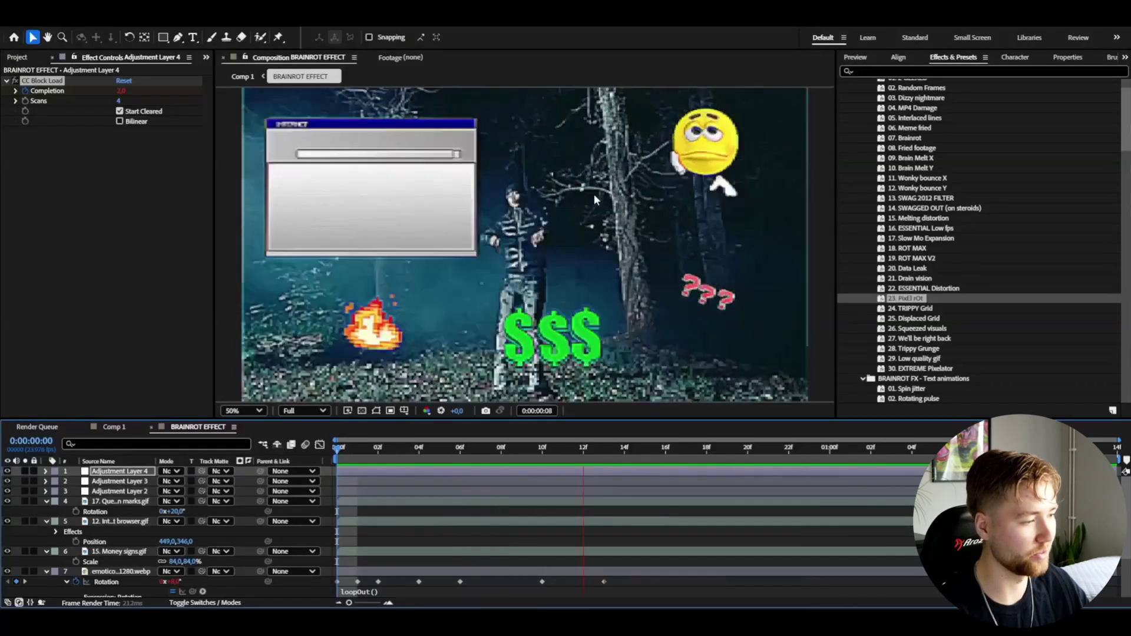
pyautogui.click(438, 449)
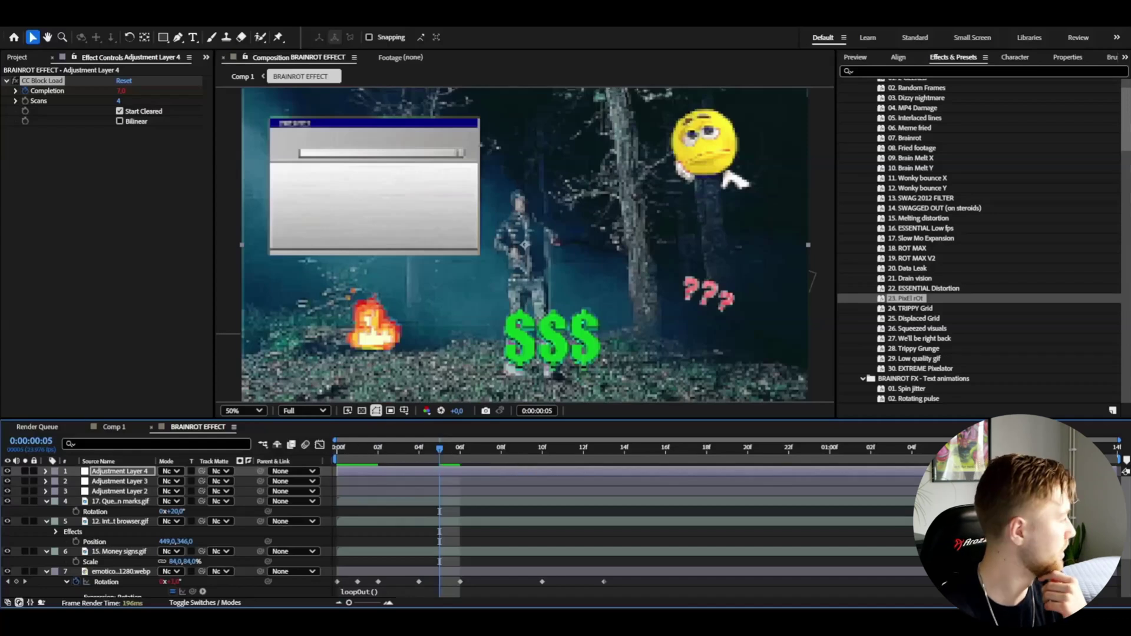
# - Add "05. Animated tracking box.gif" to the composition from frame 0, scale it to 59% and place it above the emoticon layer
pyautogui.hotkey('alt', 'Tab')
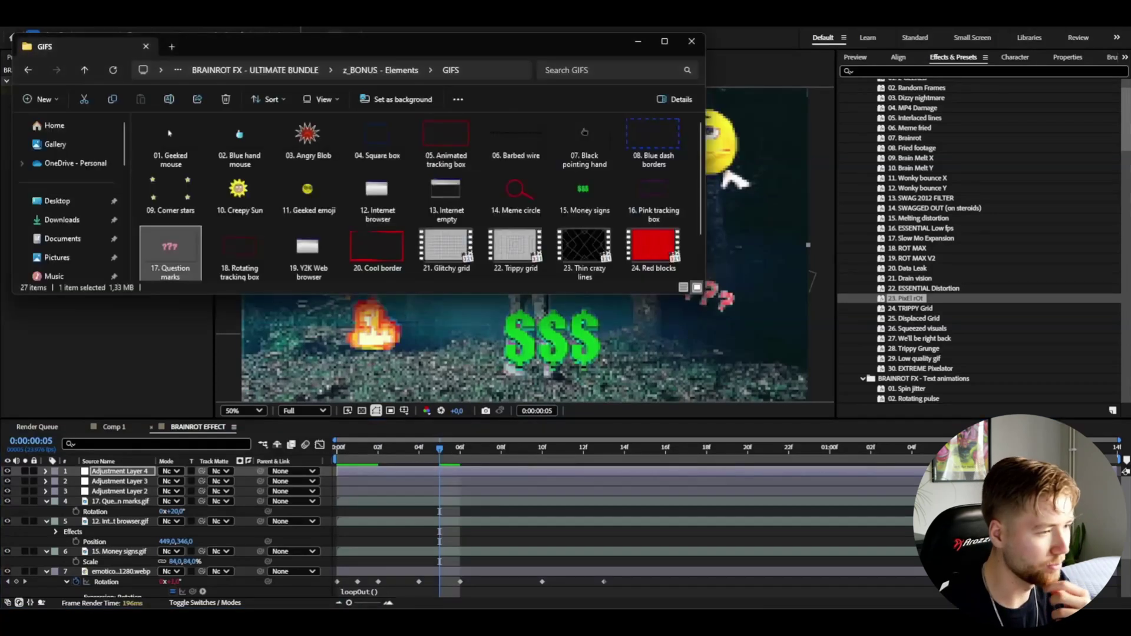
pyautogui.click(653, 147)
pyautogui.moveTo(446, 143); pyautogui.dragTo(509, 345)
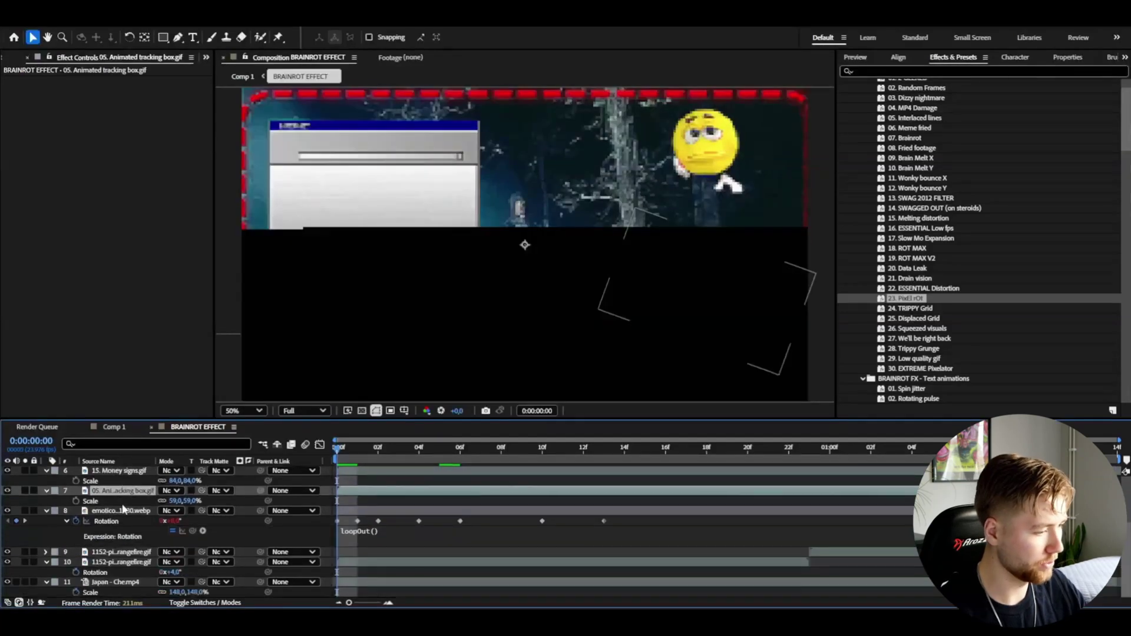
# - Solo the Japan - Che.mp4 layer and draw a closed four-point Pen tool mask around the man's head
pyautogui.click(121, 552)
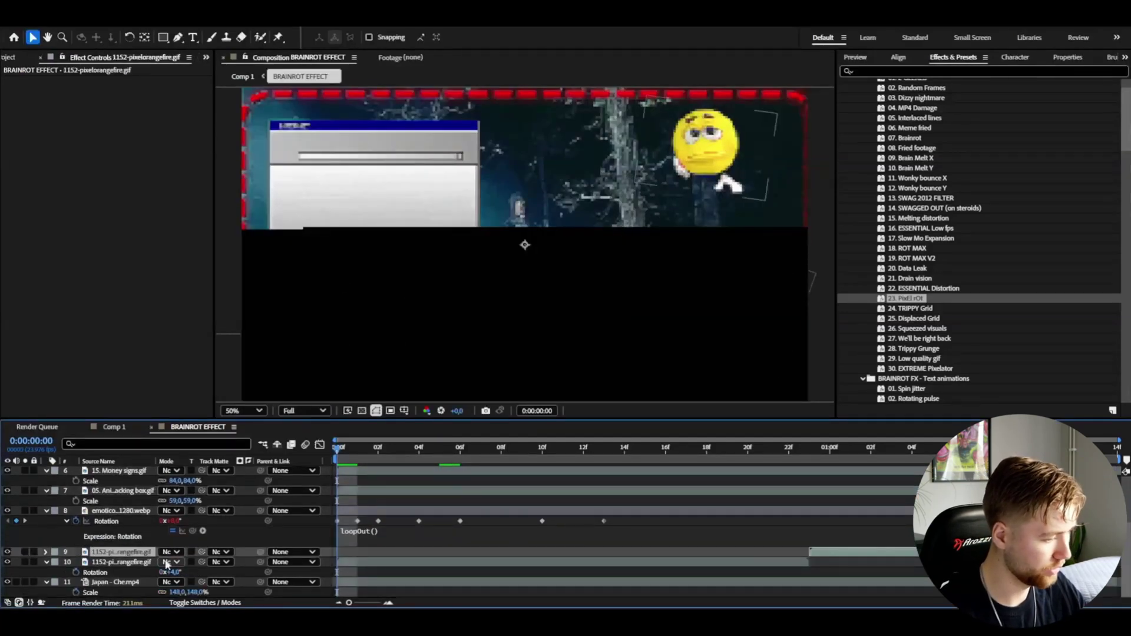
pyautogui.click(113, 582)
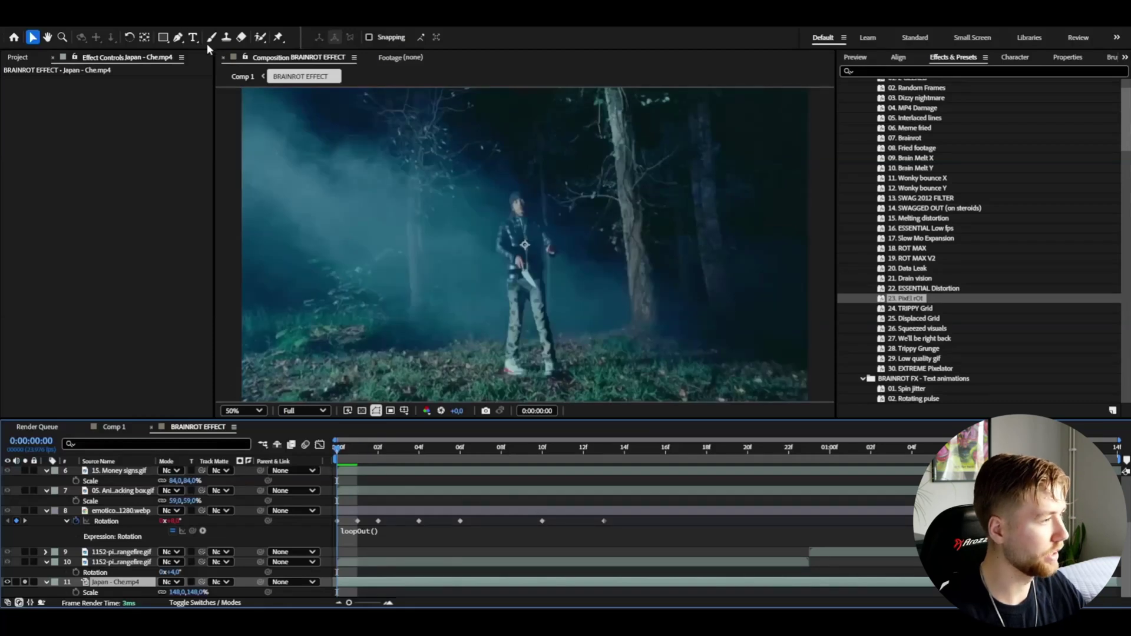
pyautogui.click(177, 37)
pyautogui.click(471, 232)
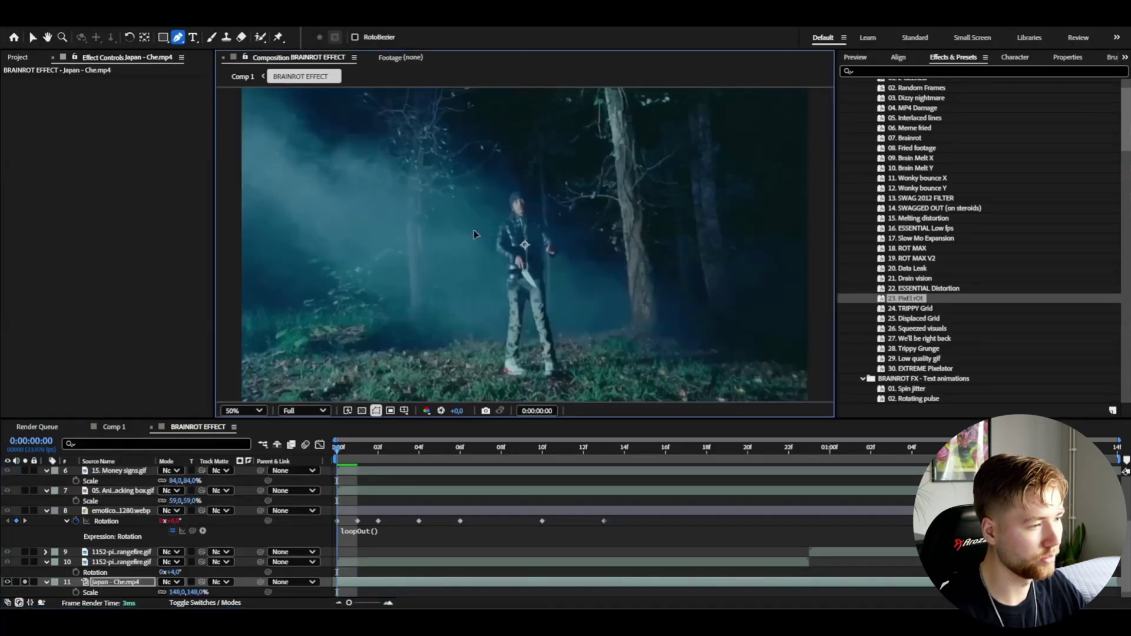
pyautogui.click(550, 231)
pyautogui.click(545, 162)
pyautogui.click(472, 170)
pyautogui.click(471, 232)
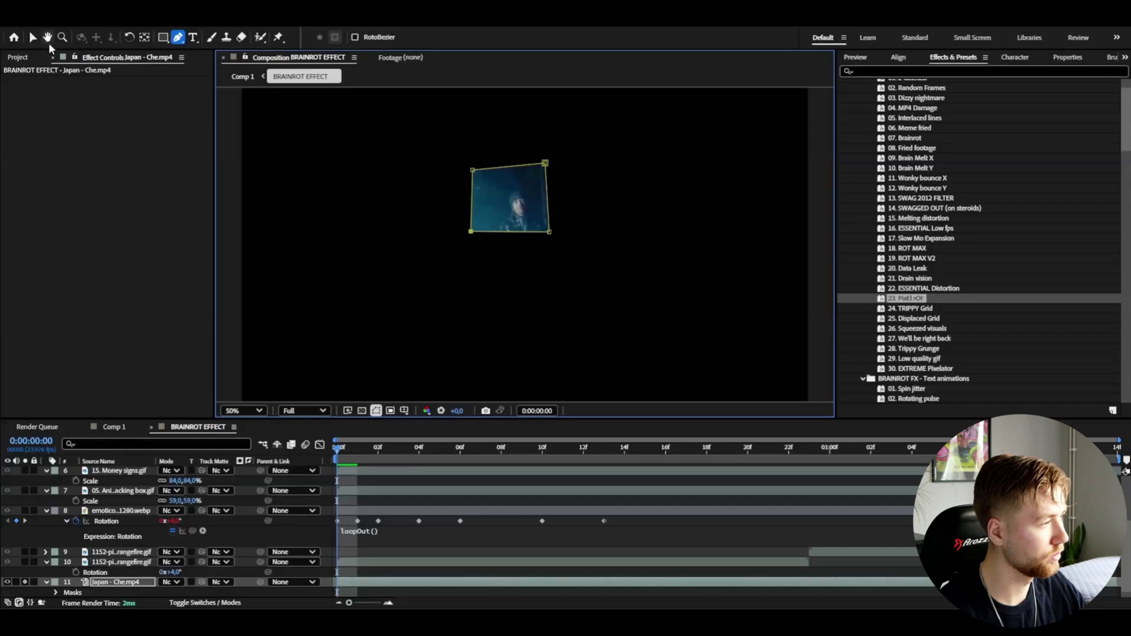
# - Duplicate the masked Japan - Che.mp4 layer and delete the mask from the lower copy
pyautogui.click(33, 37)
pyautogui.hotkey('ctrl', 'd')
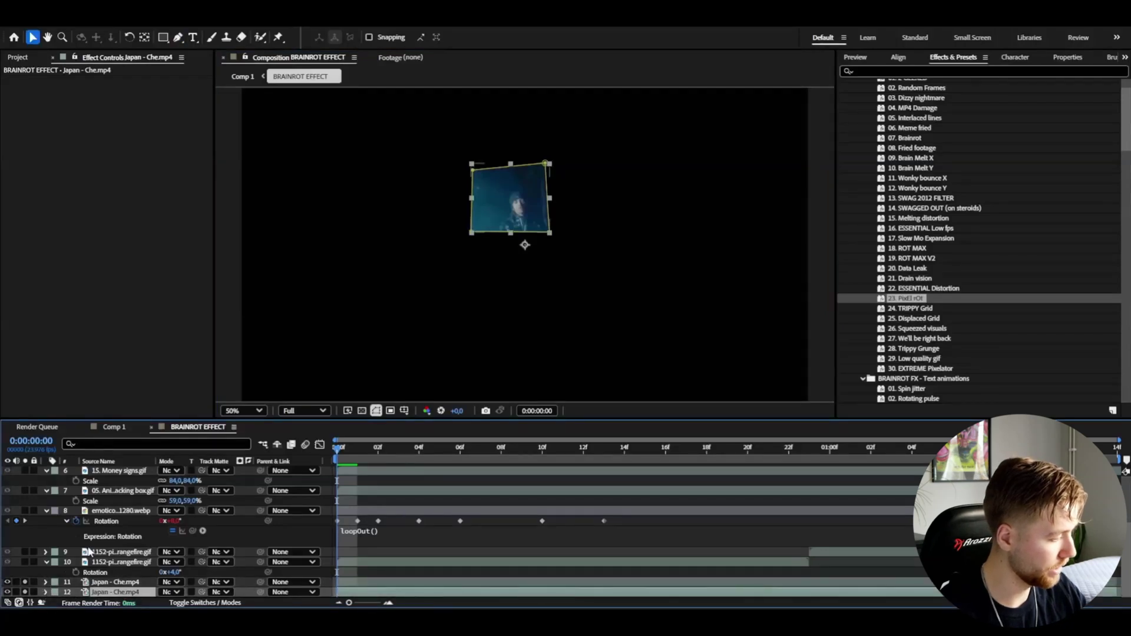
pyautogui.click(46, 592)
pyautogui.click(74, 533)
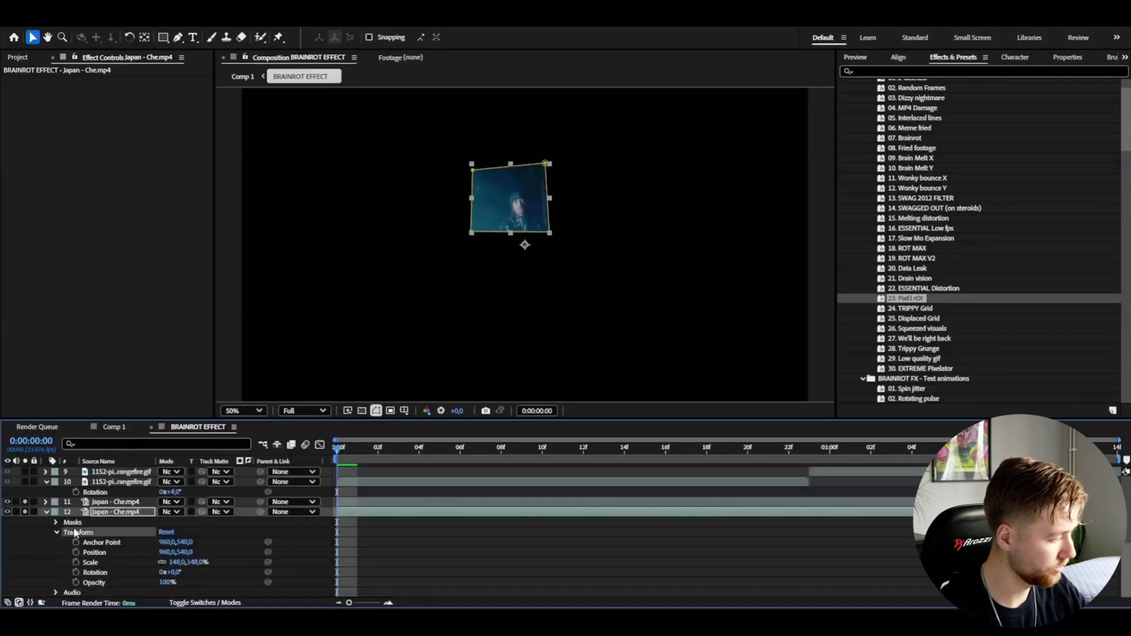
pyautogui.press('Delete')
# - Scale the upper, masked Japan - Che.mp4 copy to 182%
pyautogui.click(115, 512)
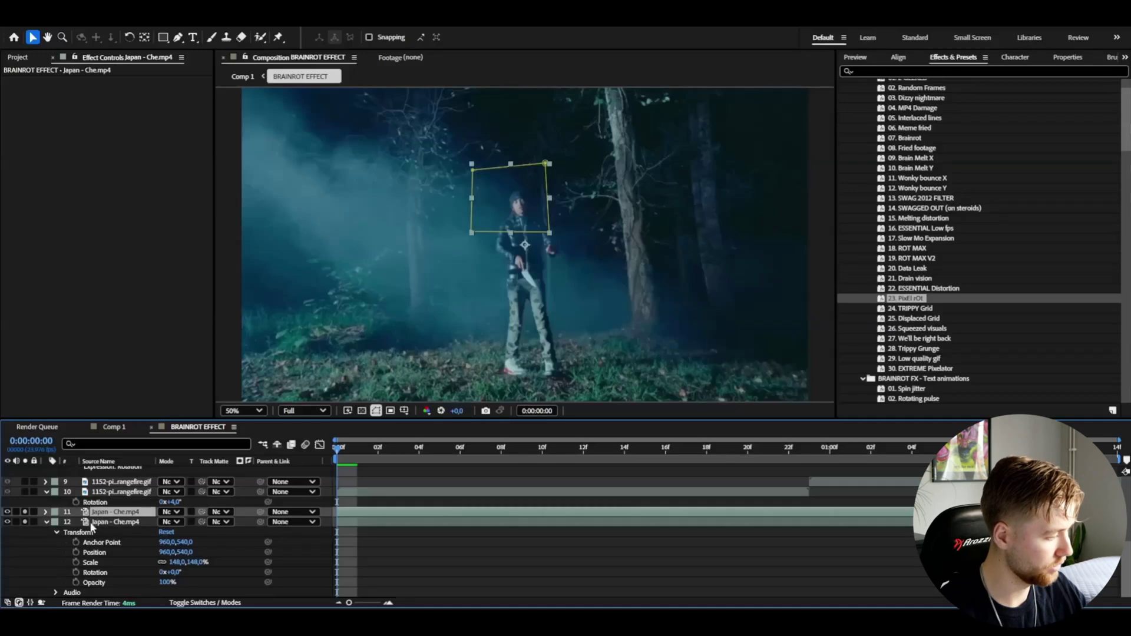
pyautogui.press('s')
pyautogui.moveTo(170, 524); pyautogui.dragTo(190, 523)
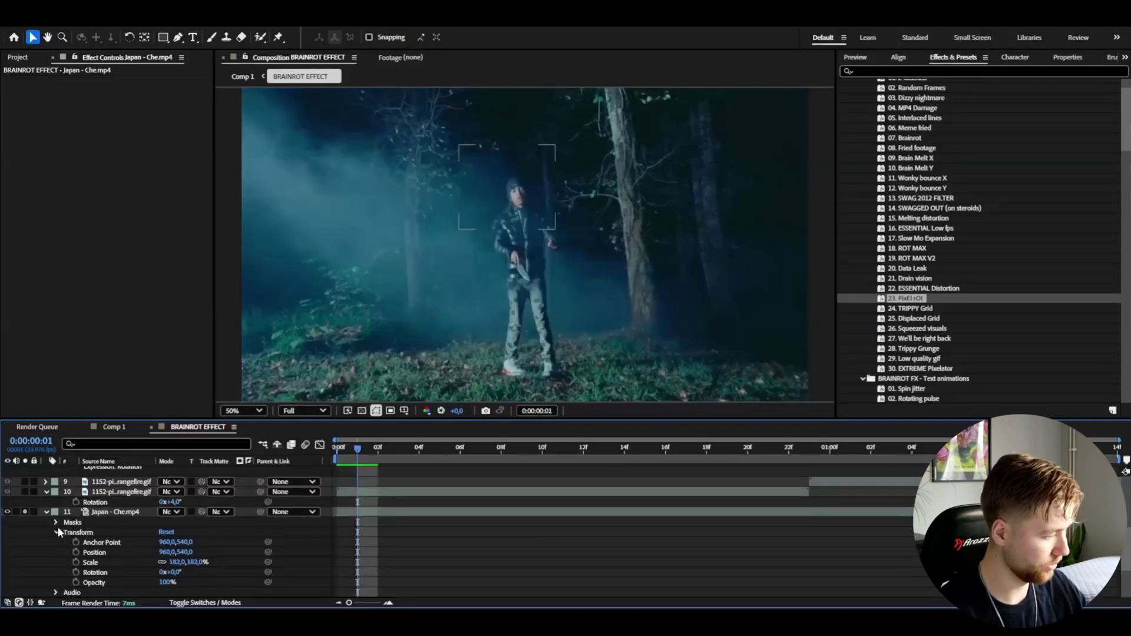
# - Animate the upper copy's Mask 1 path with keyframes at frames 0, 1, 8, 15, 17 and 20, reshaping it to follow the man's head
pyautogui.click(56, 523)
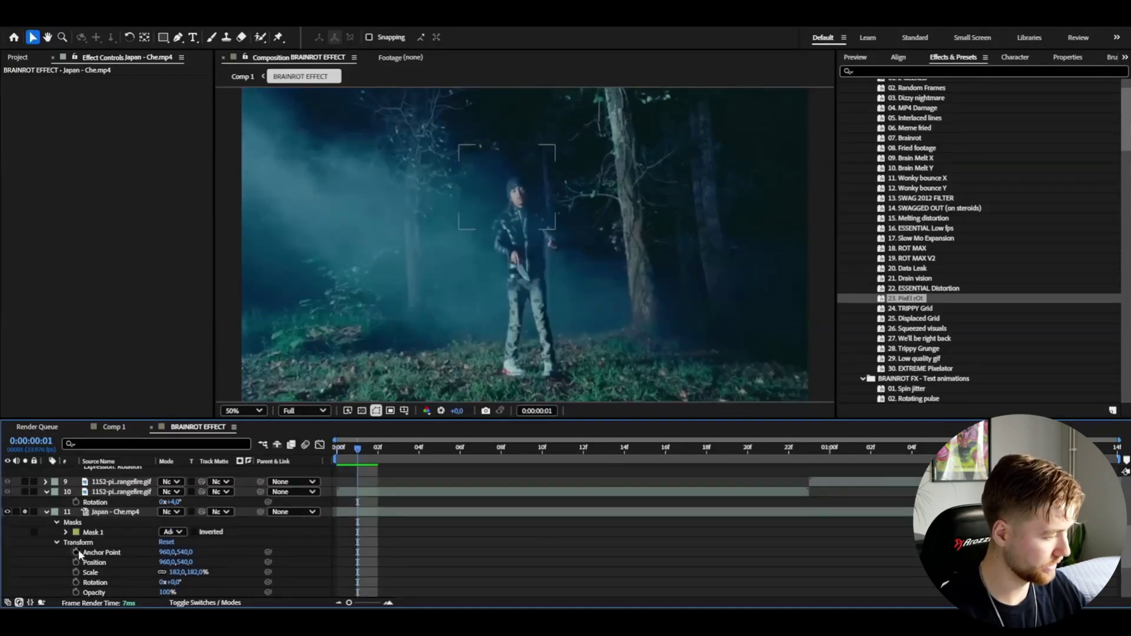
pyautogui.click(66, 533)
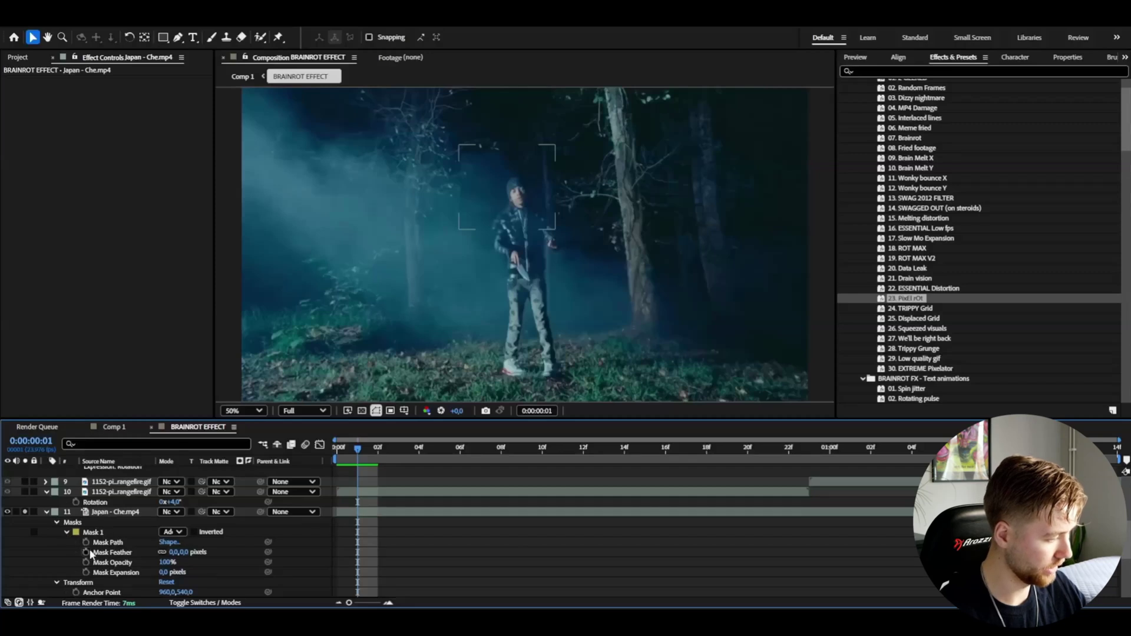
pyautogui.click(87, 543)
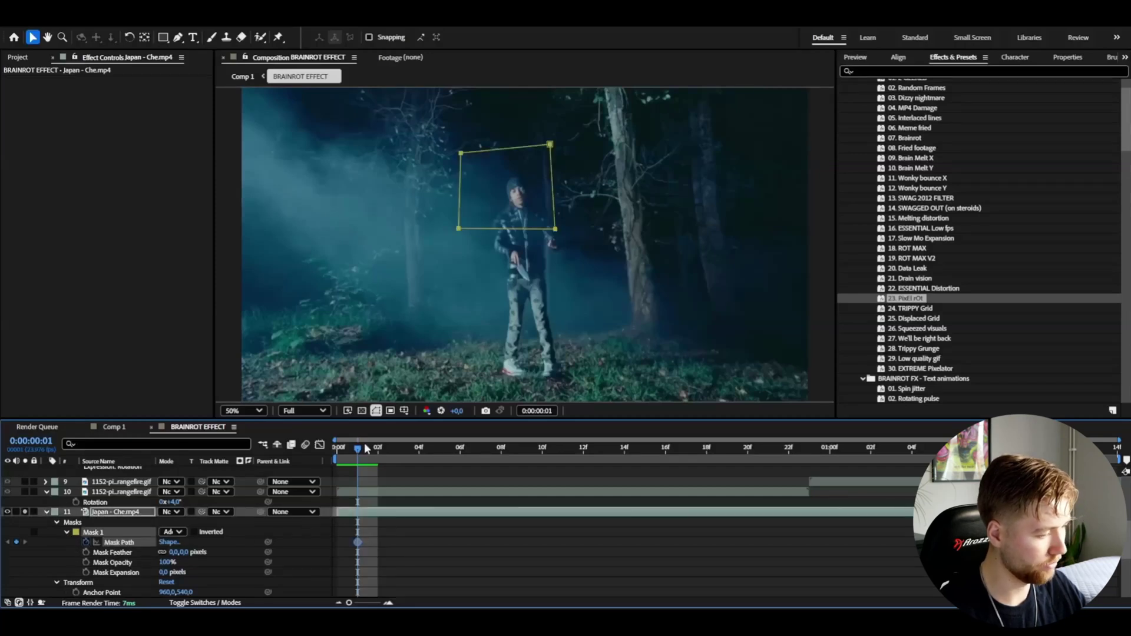
pyautogui.moveTo(556, 228)
pyautogui.mouseDown()
pyautogui.moveTo(539, 239)
pyautogui.moveTo(568, 243)
pyautogui.mouseUp()
pyautogui.moveTo(461, 152); pyautogui.dragTo(474, 166)
pyautogui.click(502, 448)
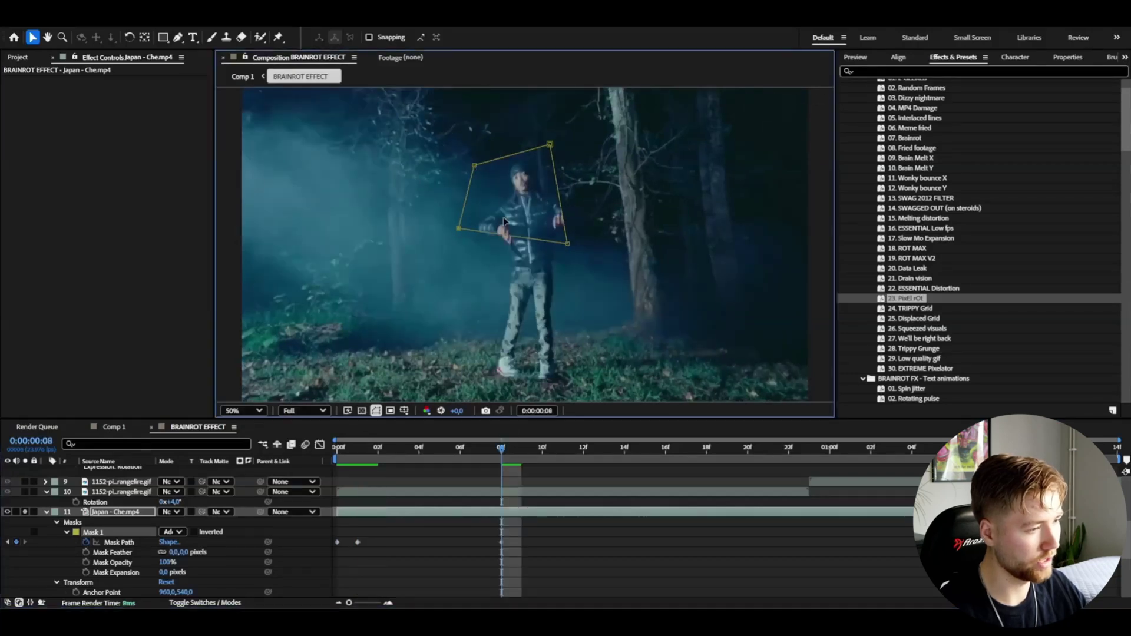
pyautogui.moveTo(459, 229); pyautogui.dragTo(472, 231)
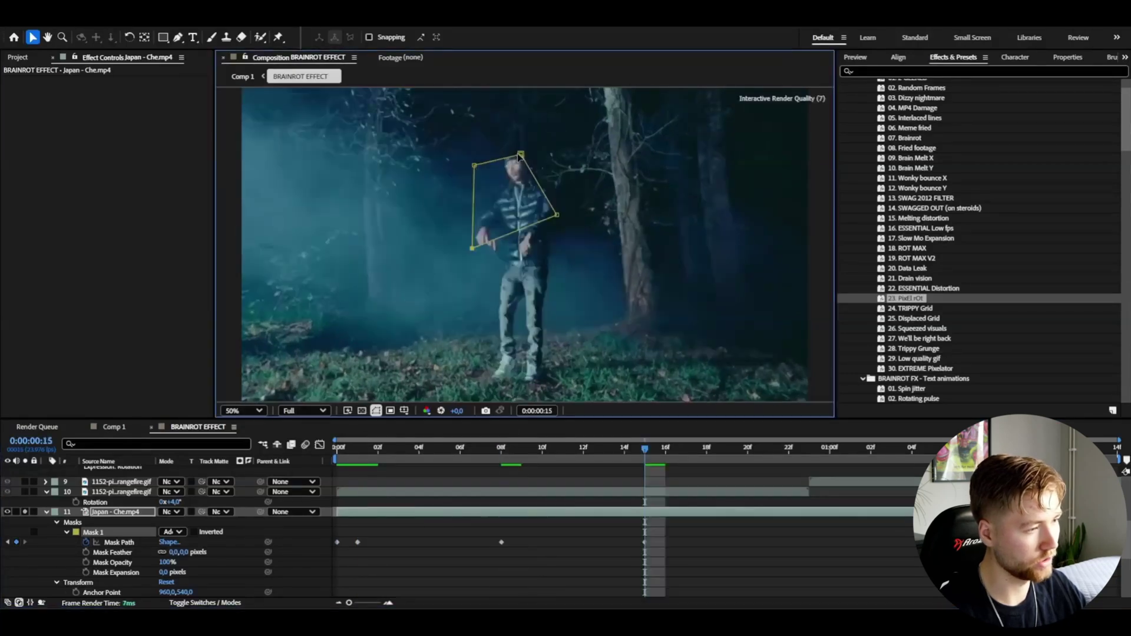
pyautogui.moveTo(521, 155); pyautogui.dragTo(527, 119)
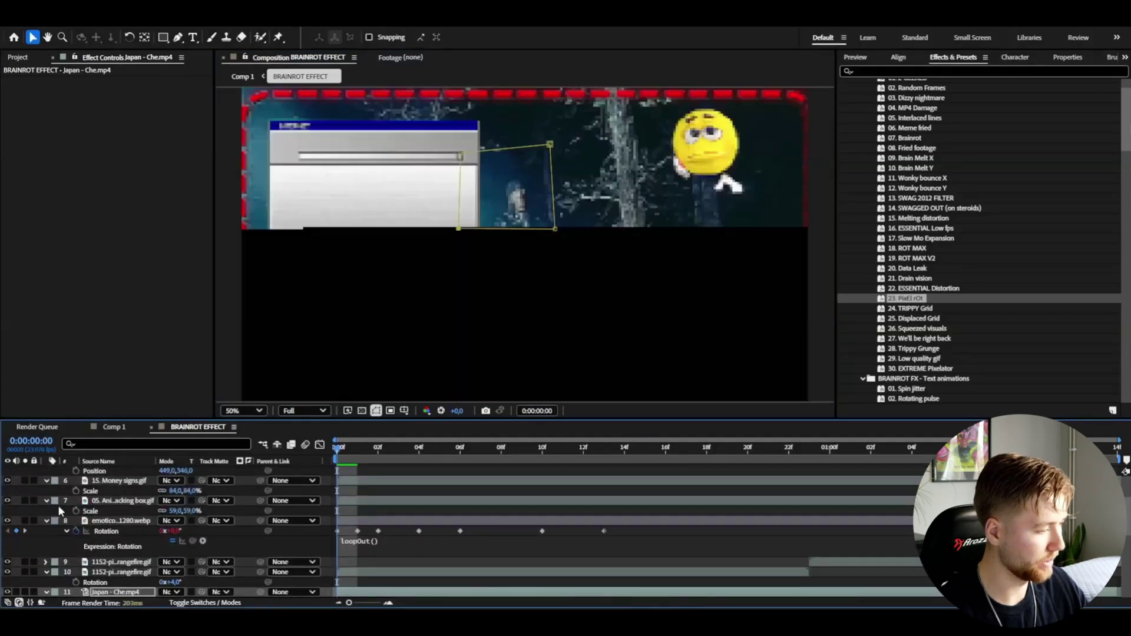
# - Turn off solo on the Japan - Che.mp4 layers and play back the full composition from frame 0
pyautogui.scroll(3, 59, 510)
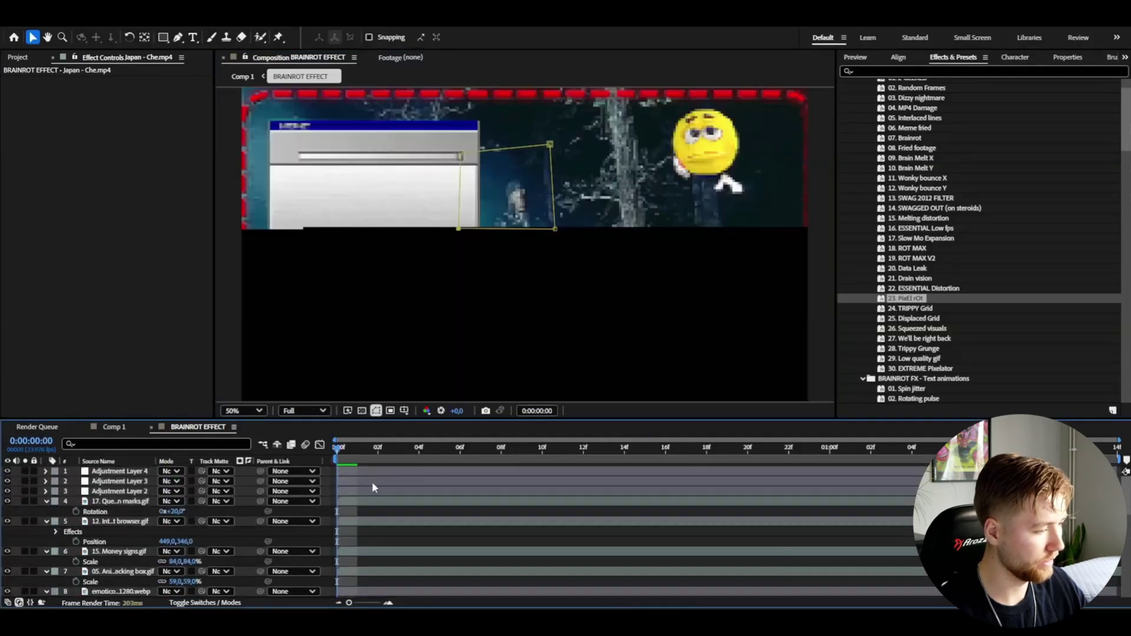
pyautogui.press('space')
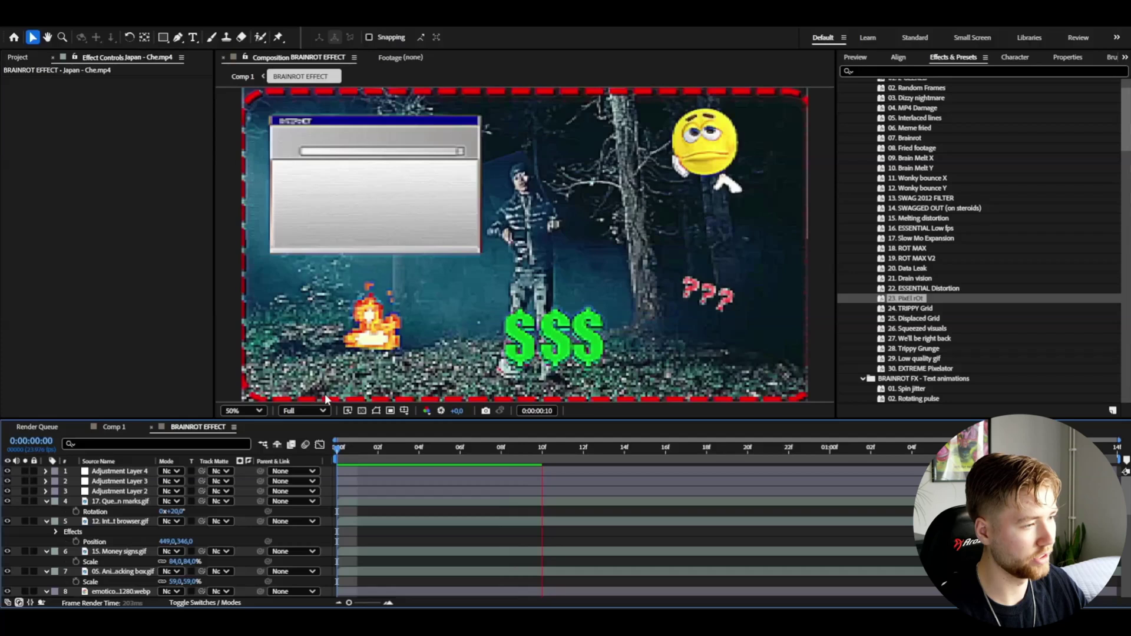
pyautogui.press('space')
# - Enlarge the masked Japan - Che.mp4 copy further, set its position to 960, 583 and play back from frame 0
pyautogui.scroll(-5, 139, 519)
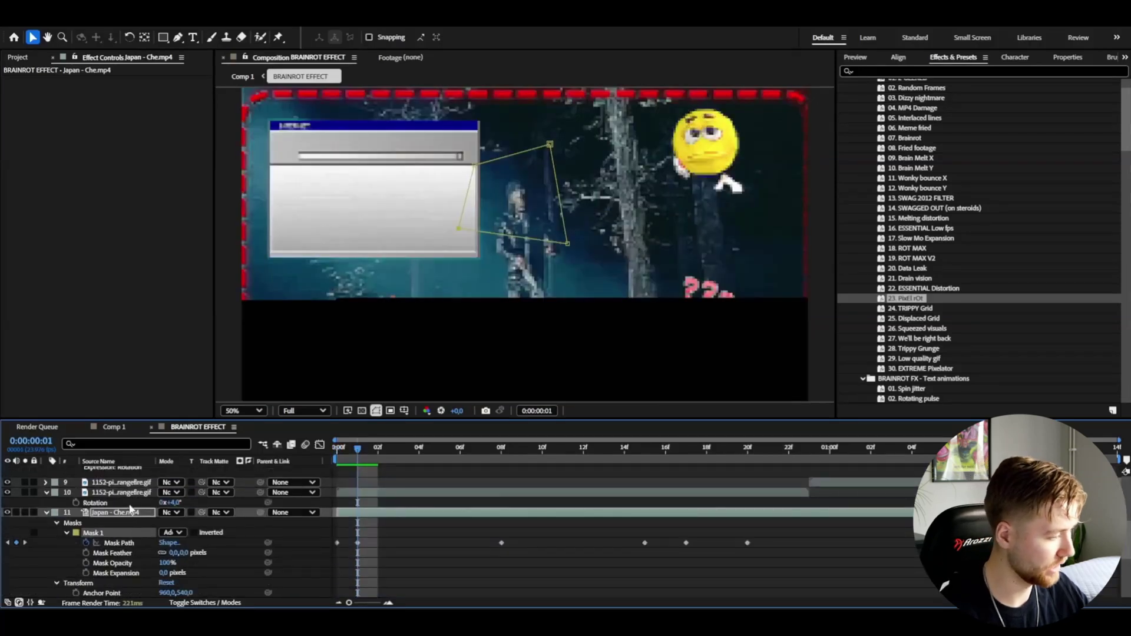
pyautogui.click(111, 514)
pyautogui.press('p')
pyautogui.moveTo(362, 453); pyautogui.dragTo(212, 455)
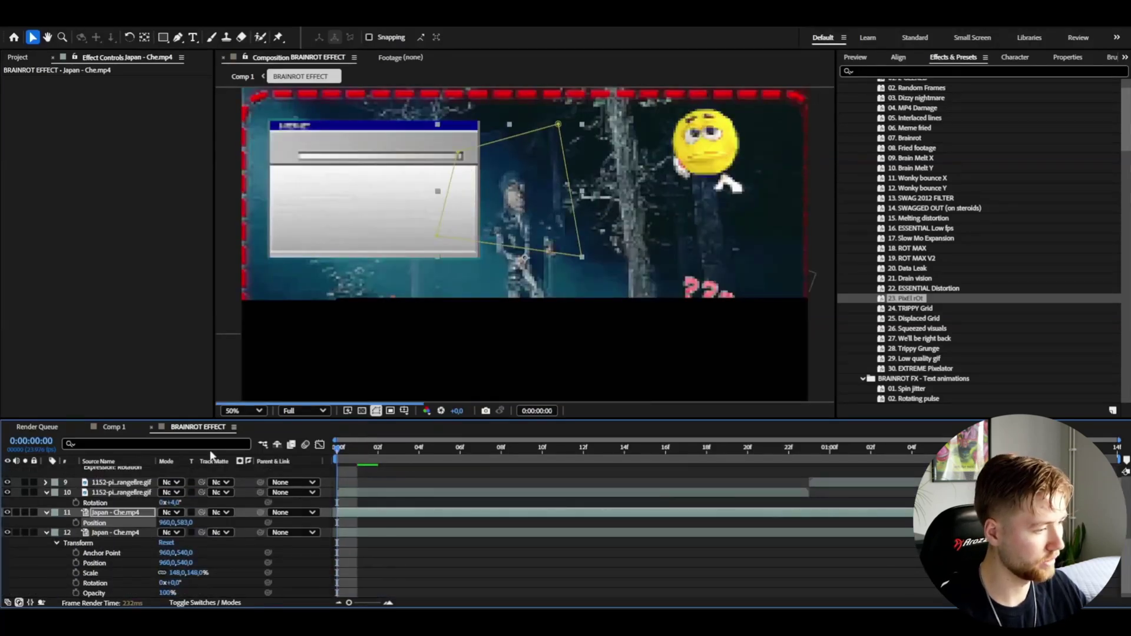
pyautogui.press('space')
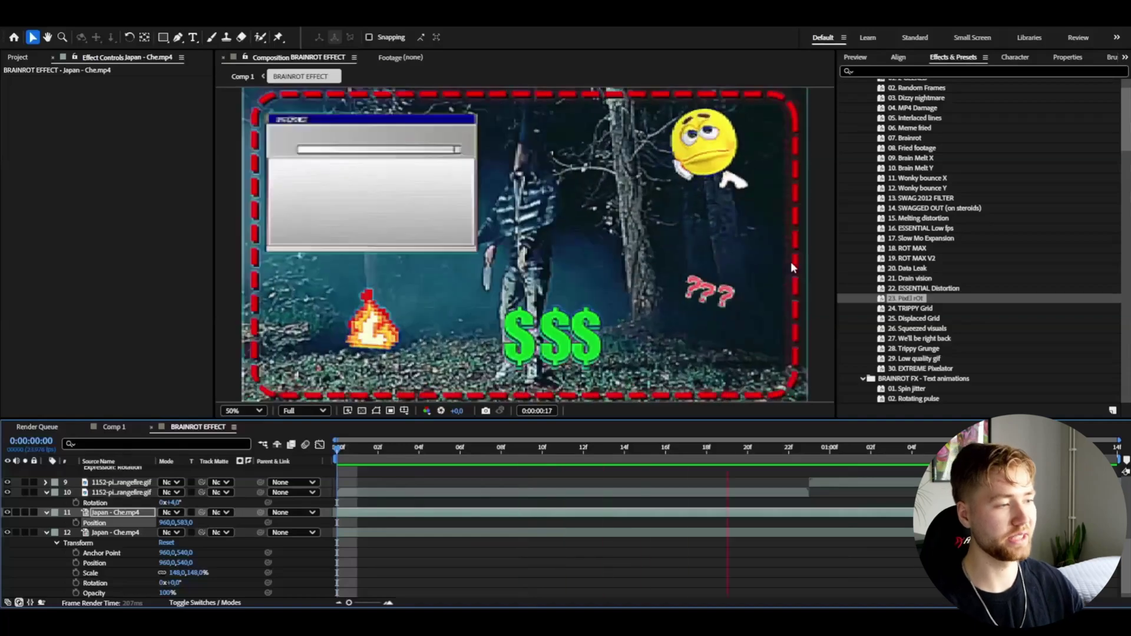